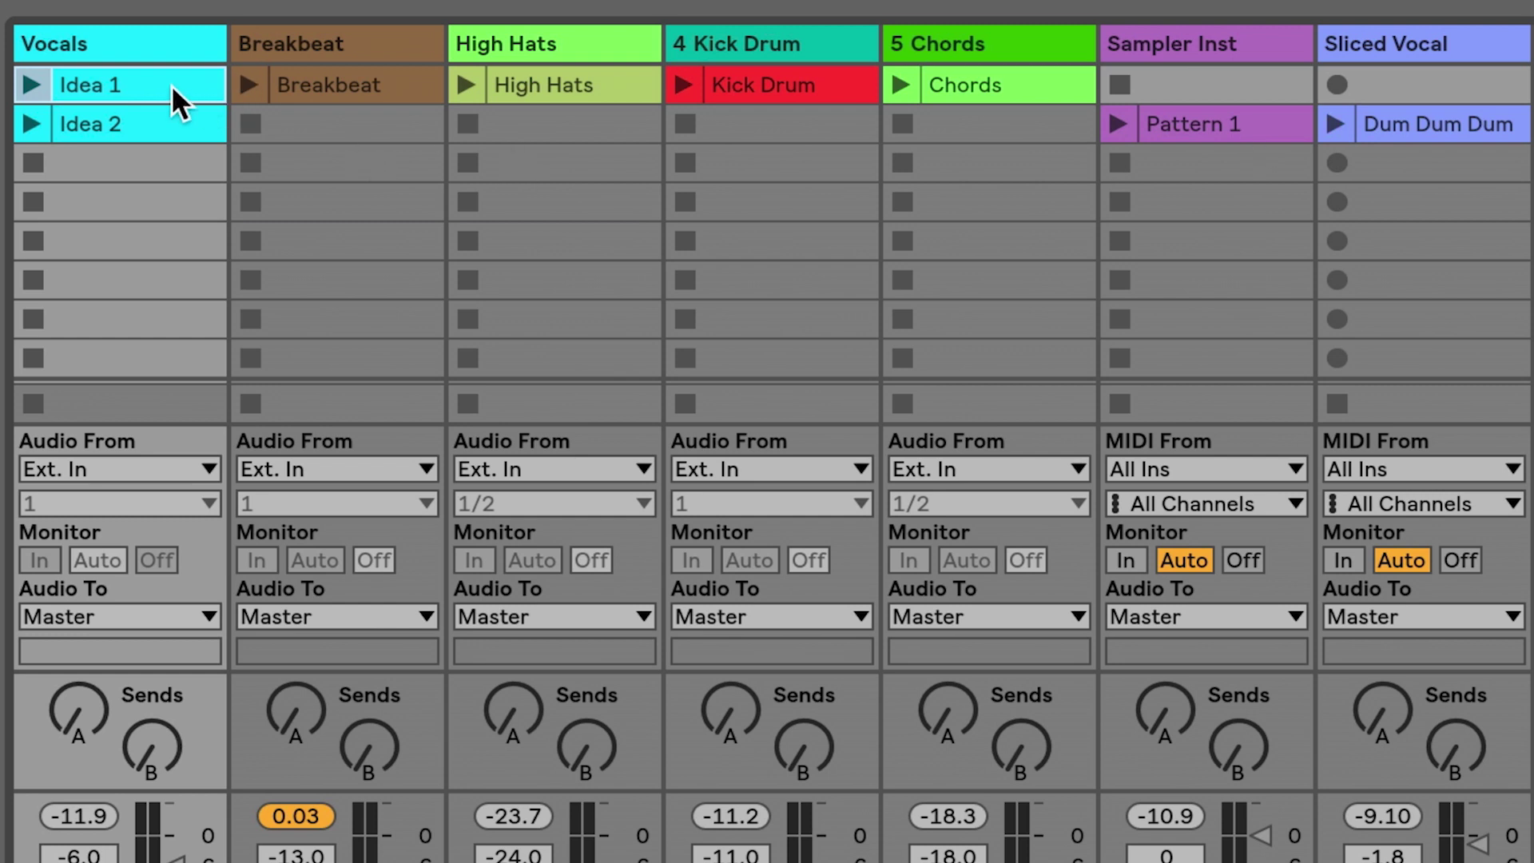
# Convert the Vocals clip Idea 1 to a new Melody to MIDI track
pyautogui.rightClick(131, 85)
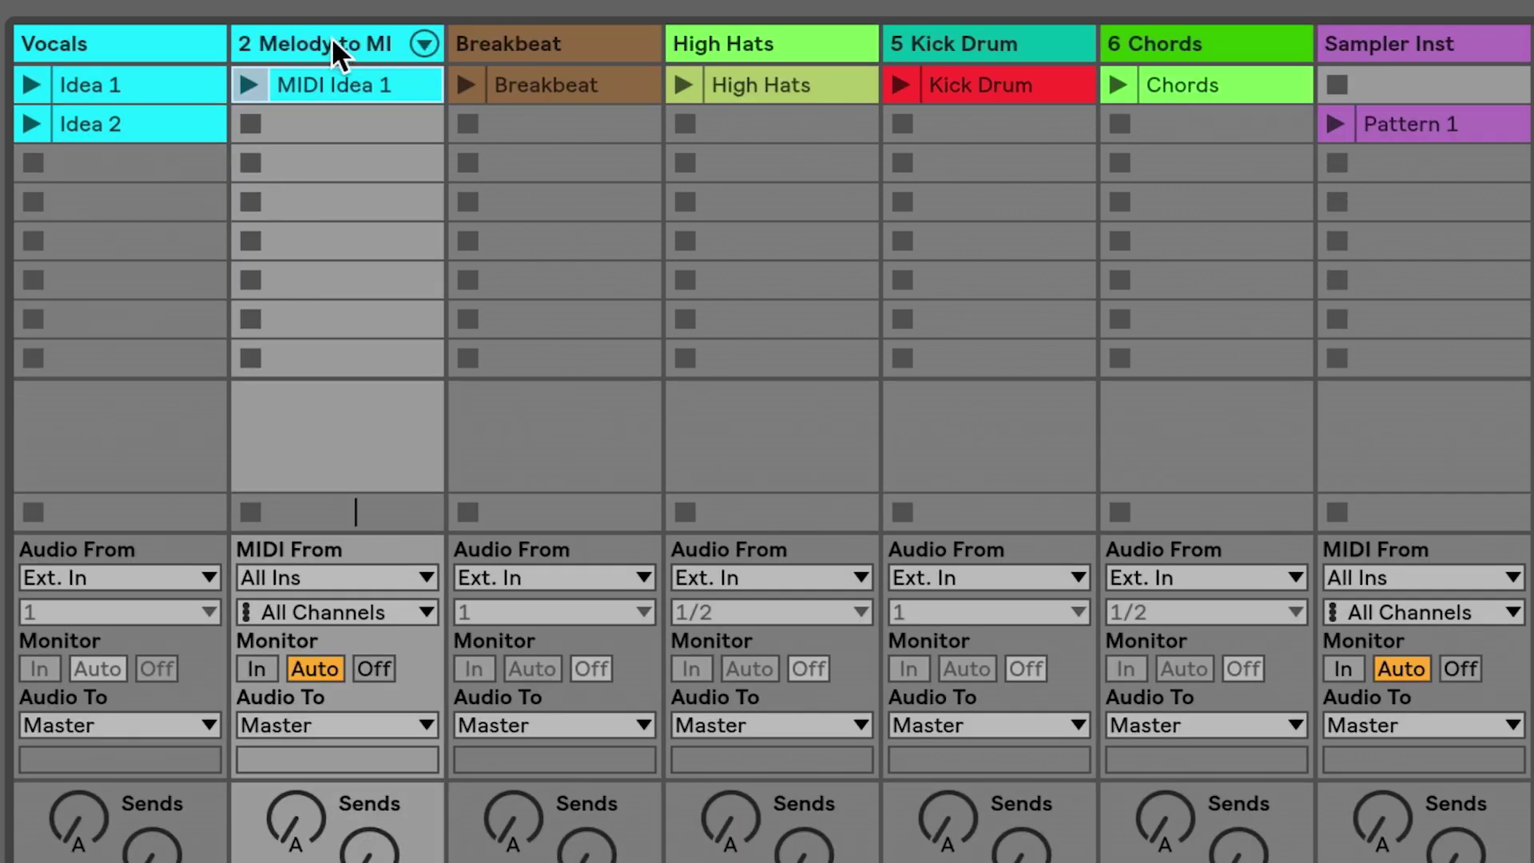
# Play the converted MIDI Idea 1 clip together with the original vocal Idea 1
pyautogui.click(330, 40)
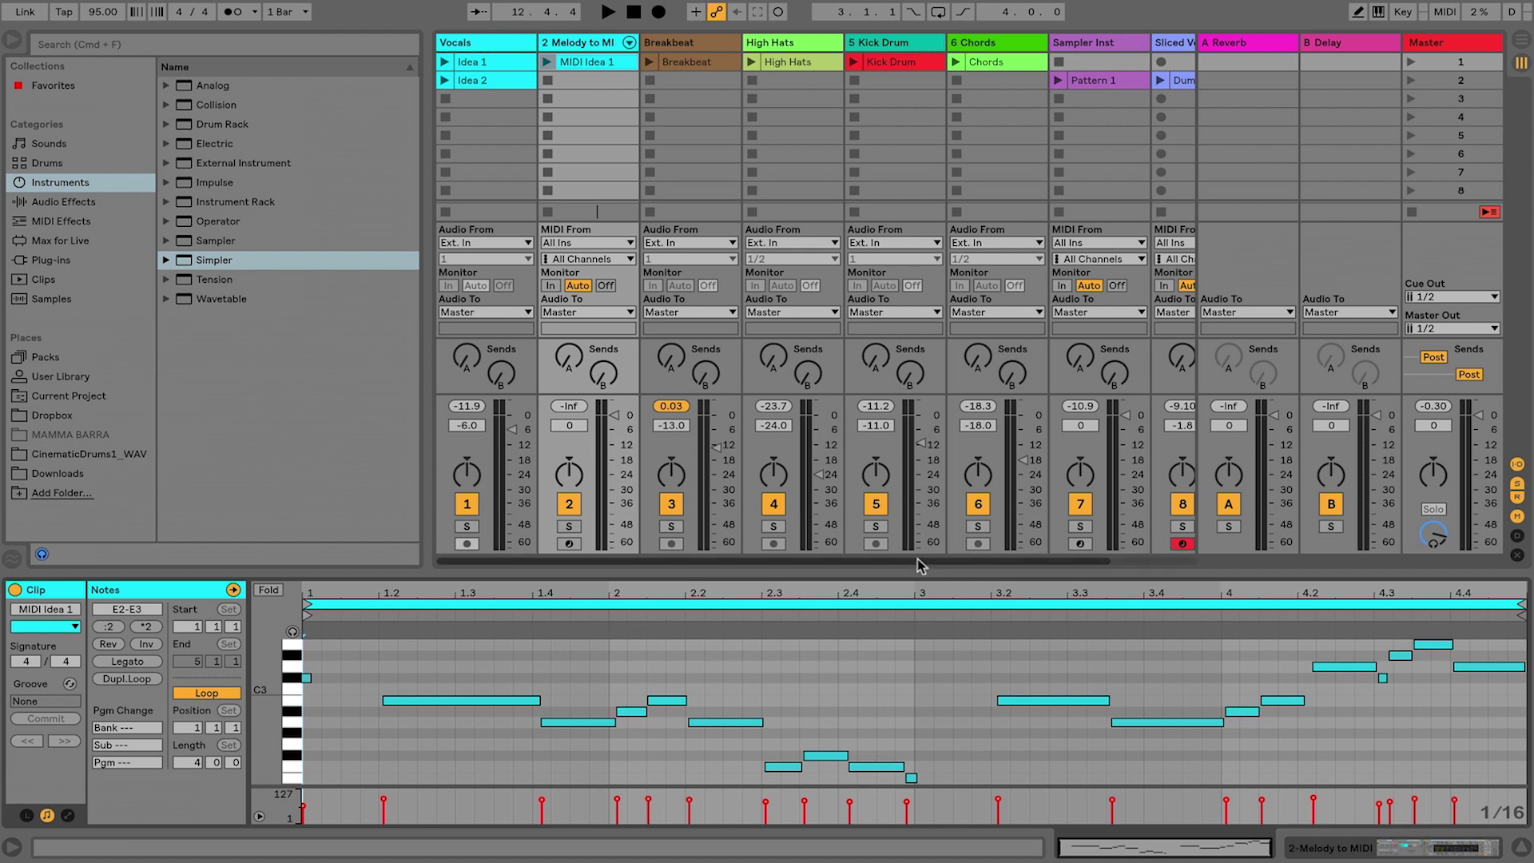
pyautogui.click(547, 62)
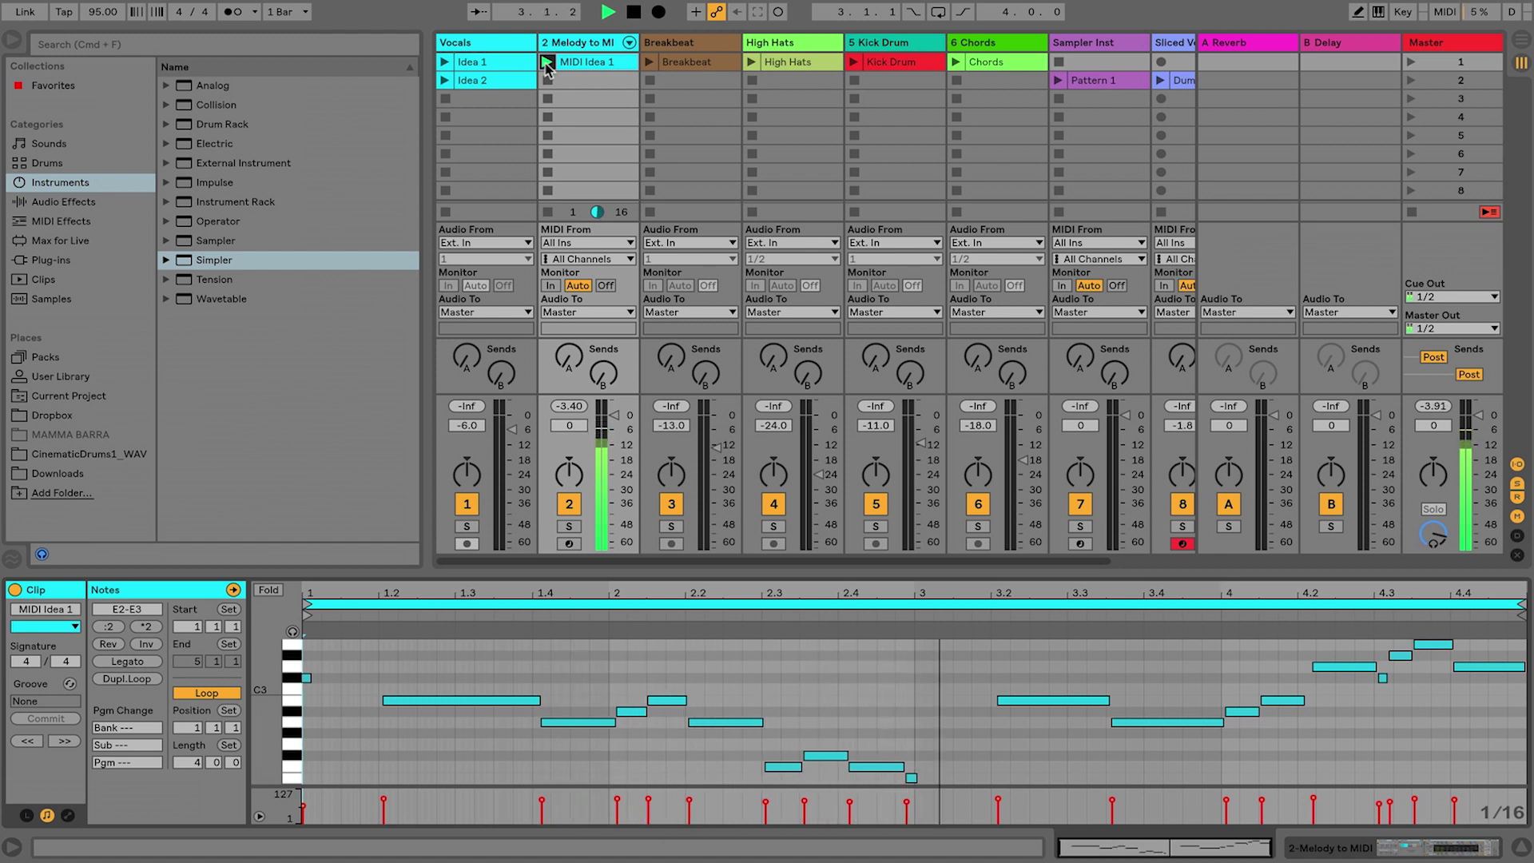
pyautogui.click(445, 63)
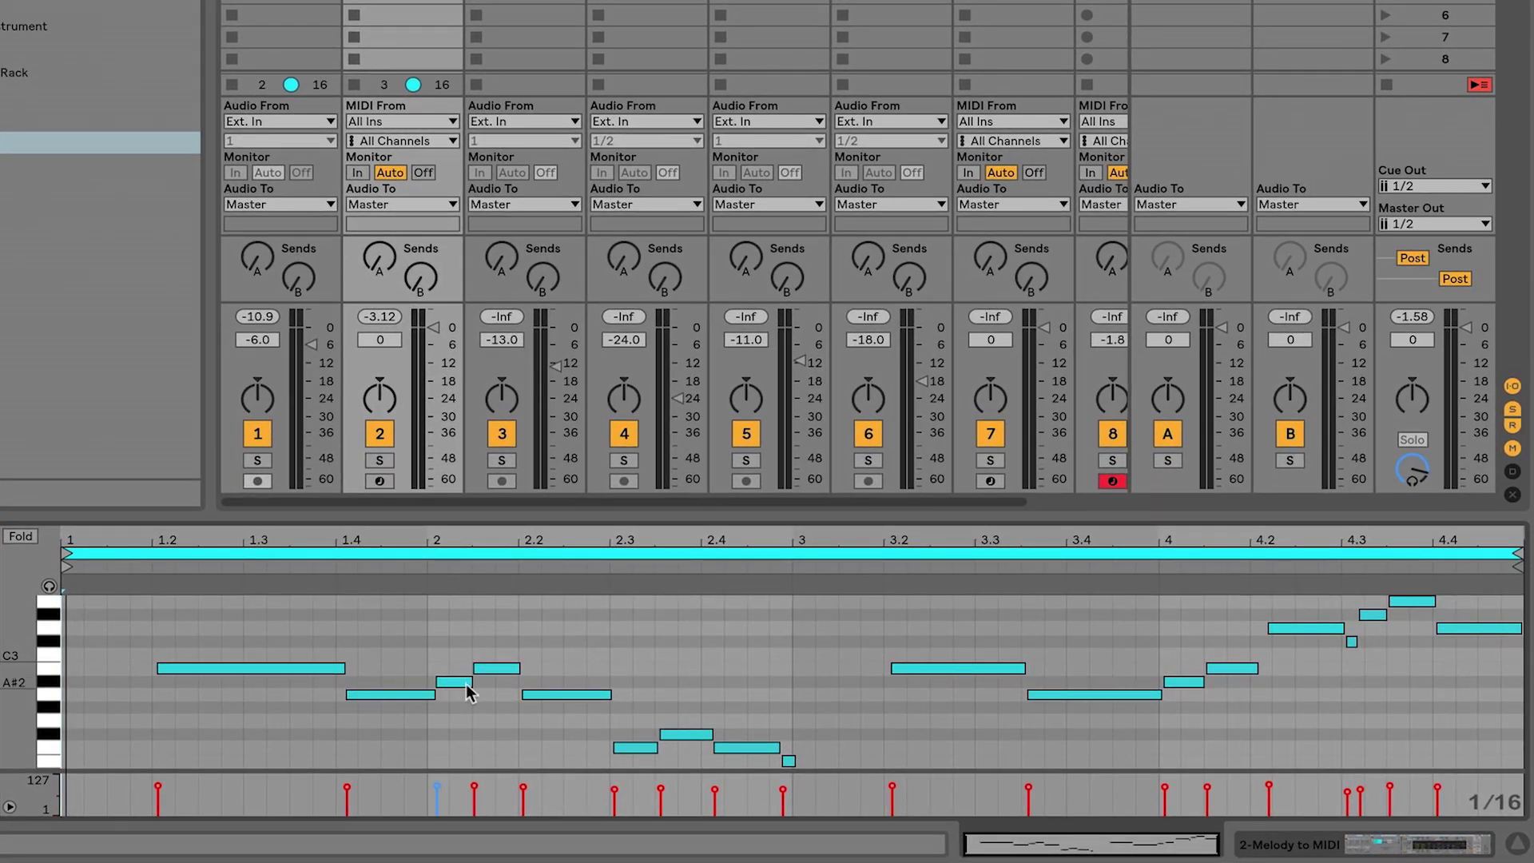
# Delete the stray A#2 and F2 notes, drop a note to E2, and align the E2 and A2 starts
pyautogui.click(484, 687)
pyautogui.press('Delete')
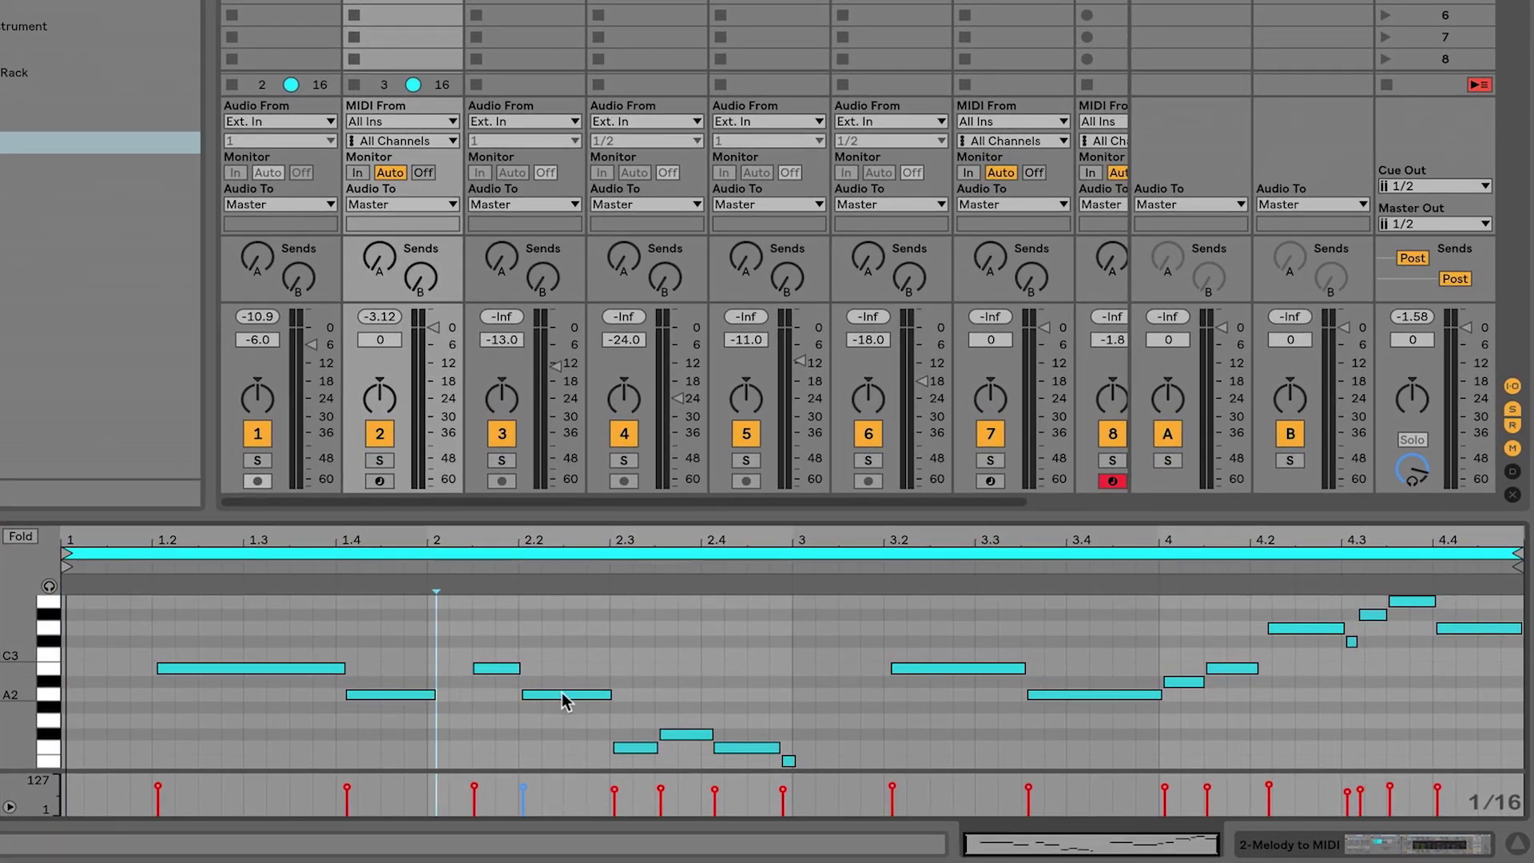
pyautogui.moveTo(687, 736); pyautogui.dragTo(791, 761)
pyautogui.moveTo(664, 760); pyautogui.dragTo(614, 760)
pyautogui.click(622, 750)
pyautogui.press('Delete')
pyautogui.click(775, 749)
pyautogui.press('Delete')
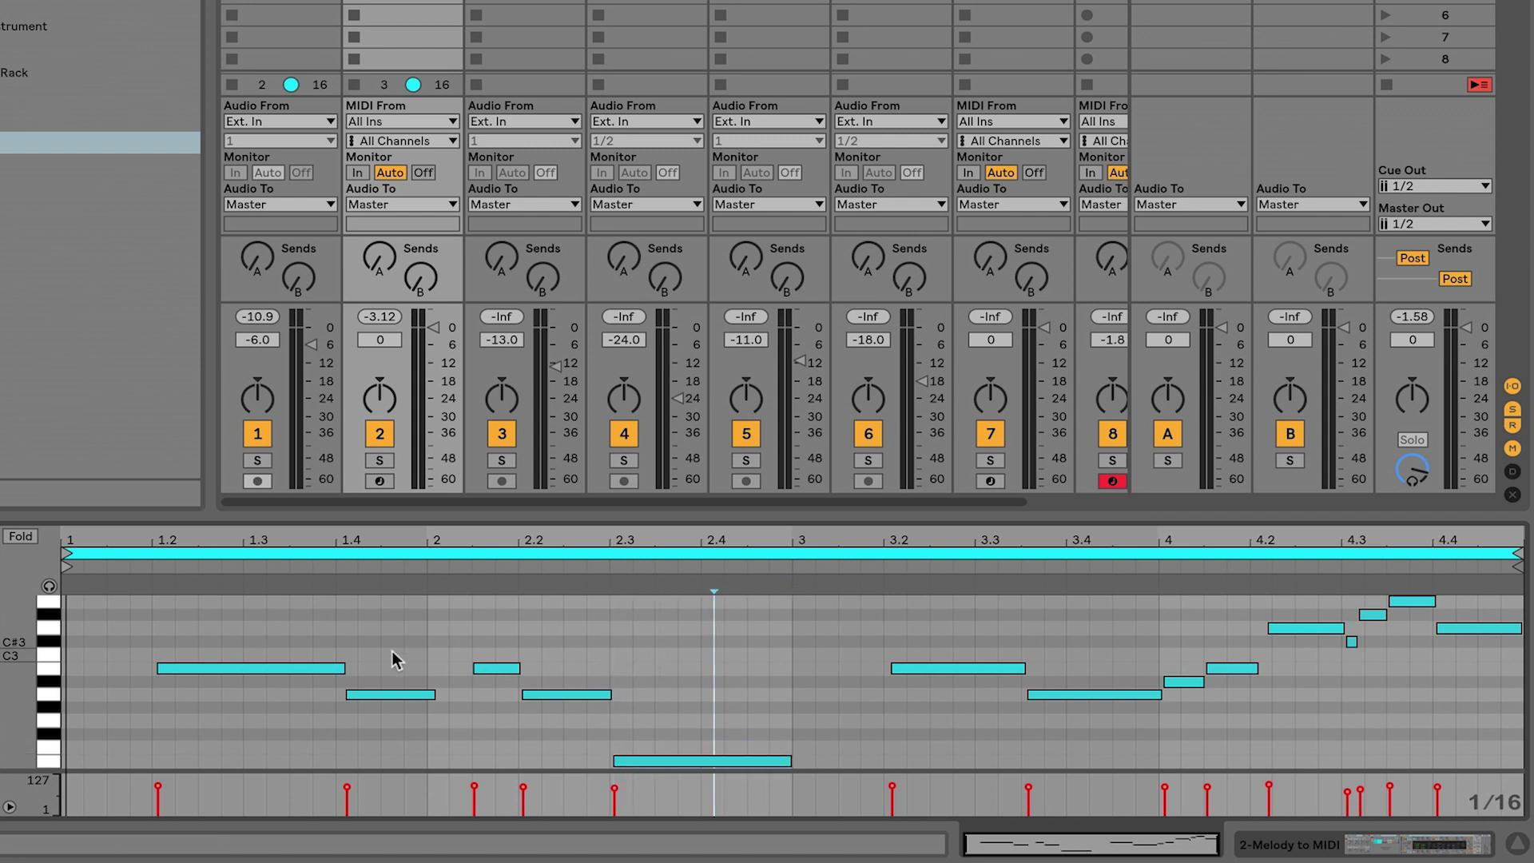
pyautogui.moveTo(387, 694); pyautogui.dragTo(377, 695)
pyautogui.press('space')
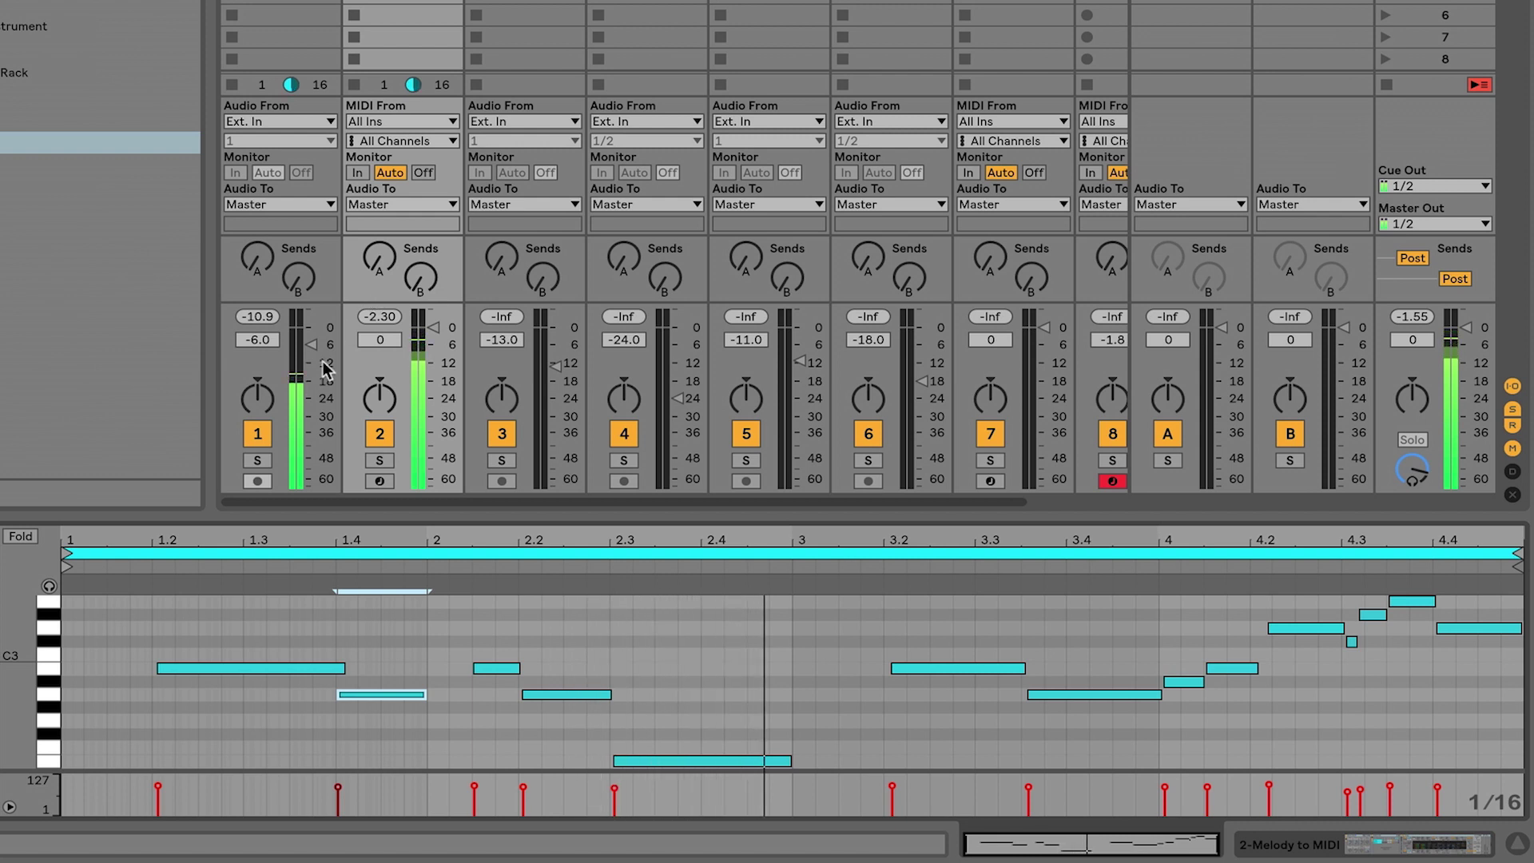
# Add a long F#2 note near 2.3, move the A2 note earlier, and delete the A#2 near bar 4
pyautogui.doubleClick(621, 734)
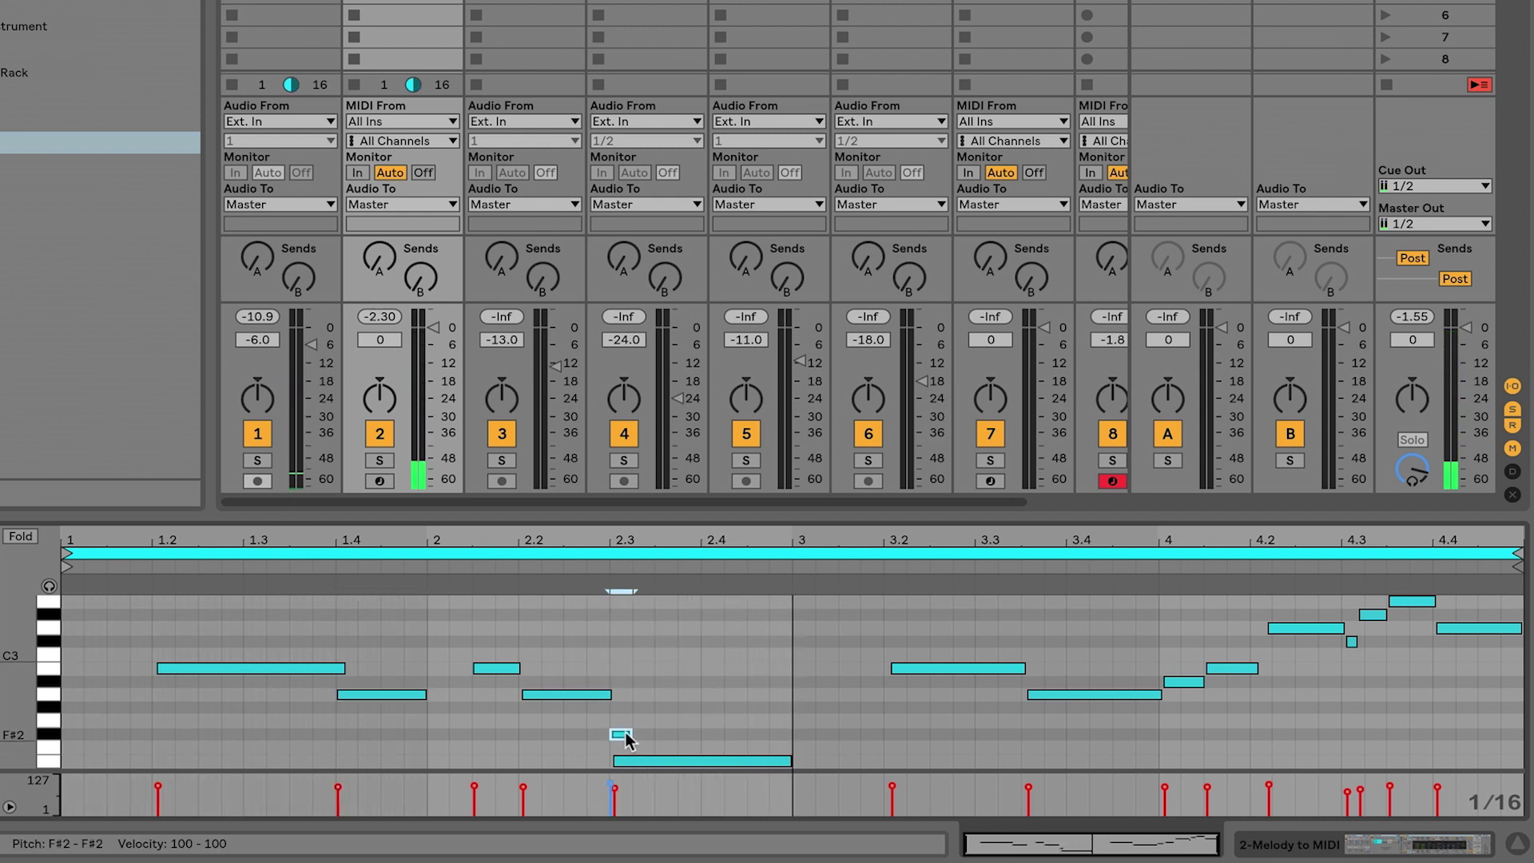
pyautogui.moveTo(629, 734); pyautogui.dragTo(702, 761)
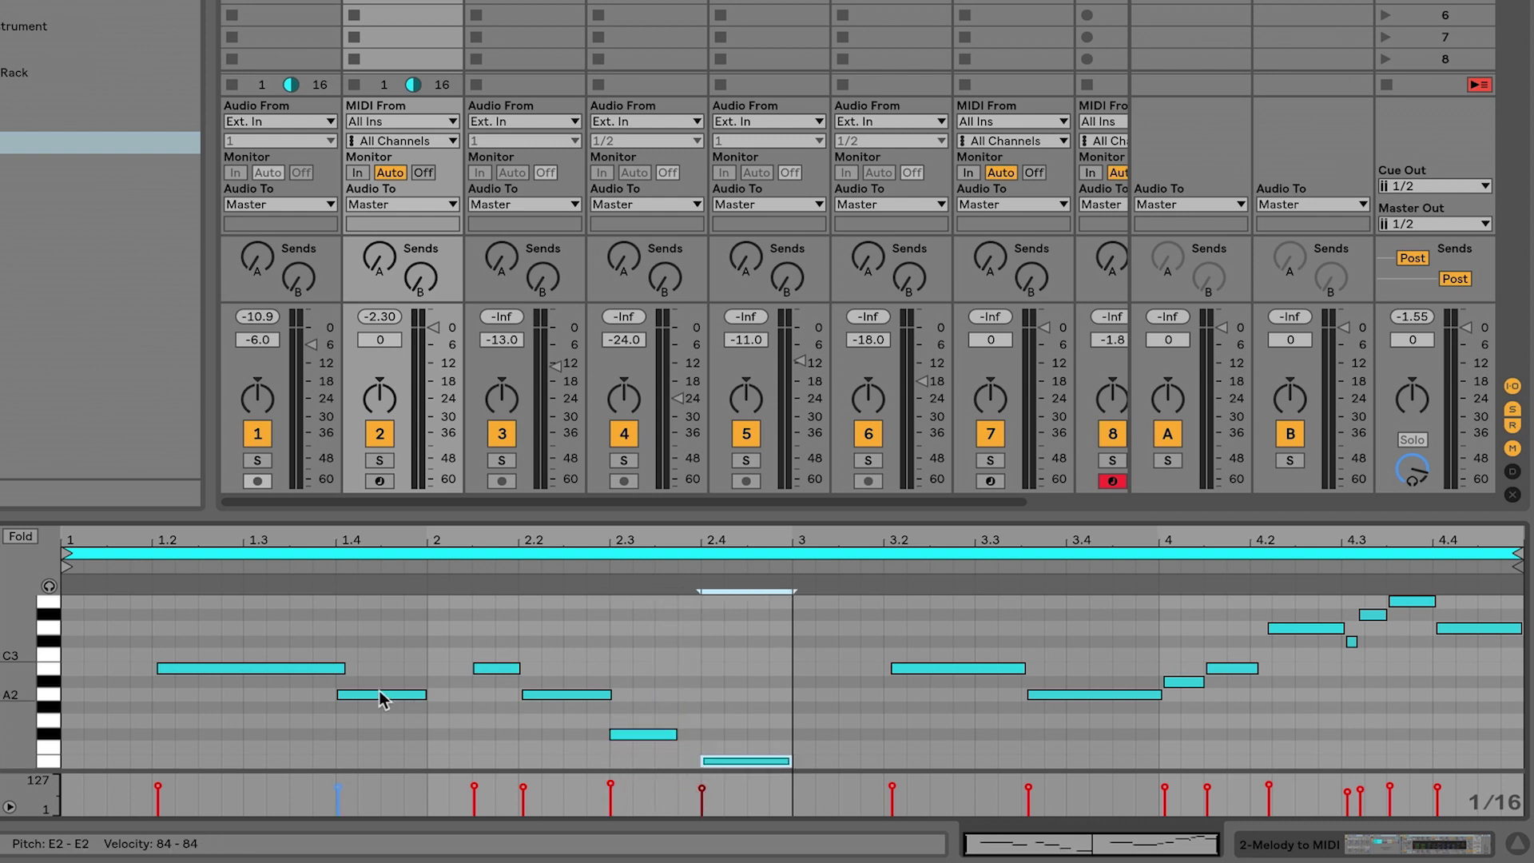
pyautogui.press('space')
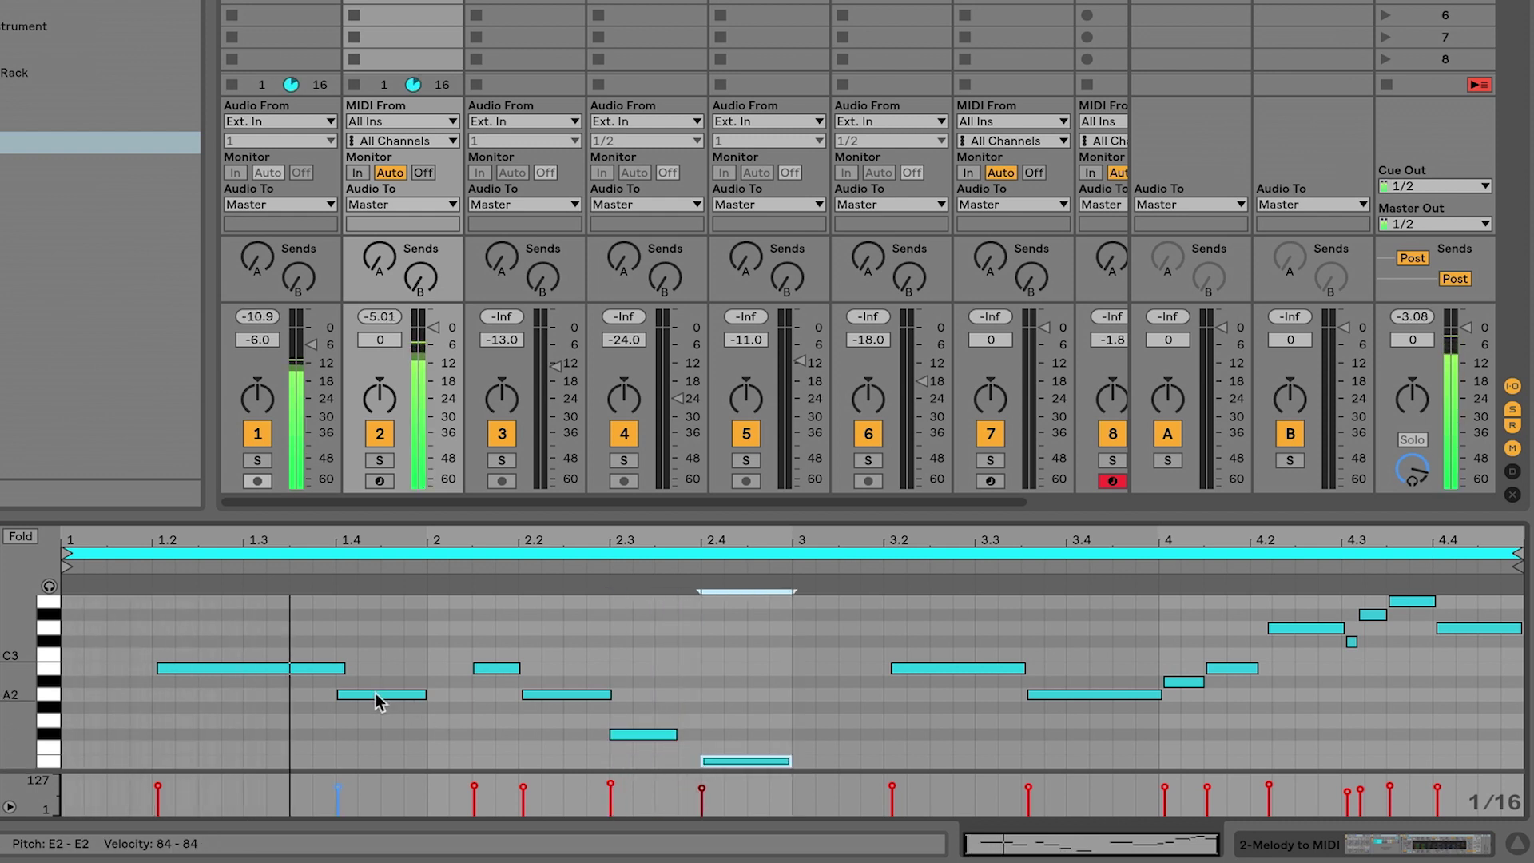
pyautogui.moveTo(354, 695); pyautogui.dragTo(329, 697)
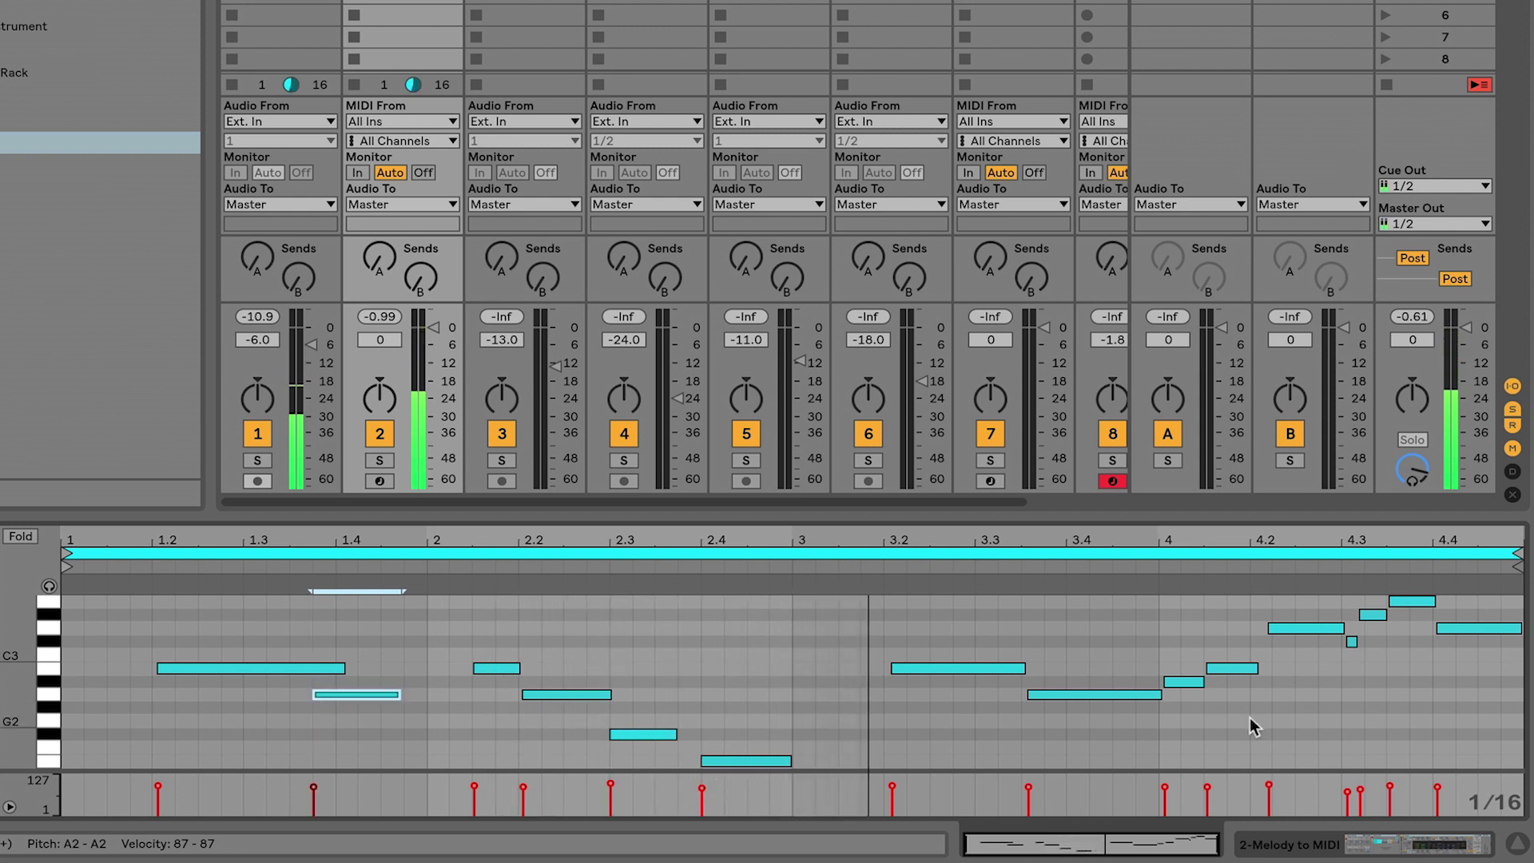
pyautogui.click(1189, 686)
pyautogui.press('Delete')
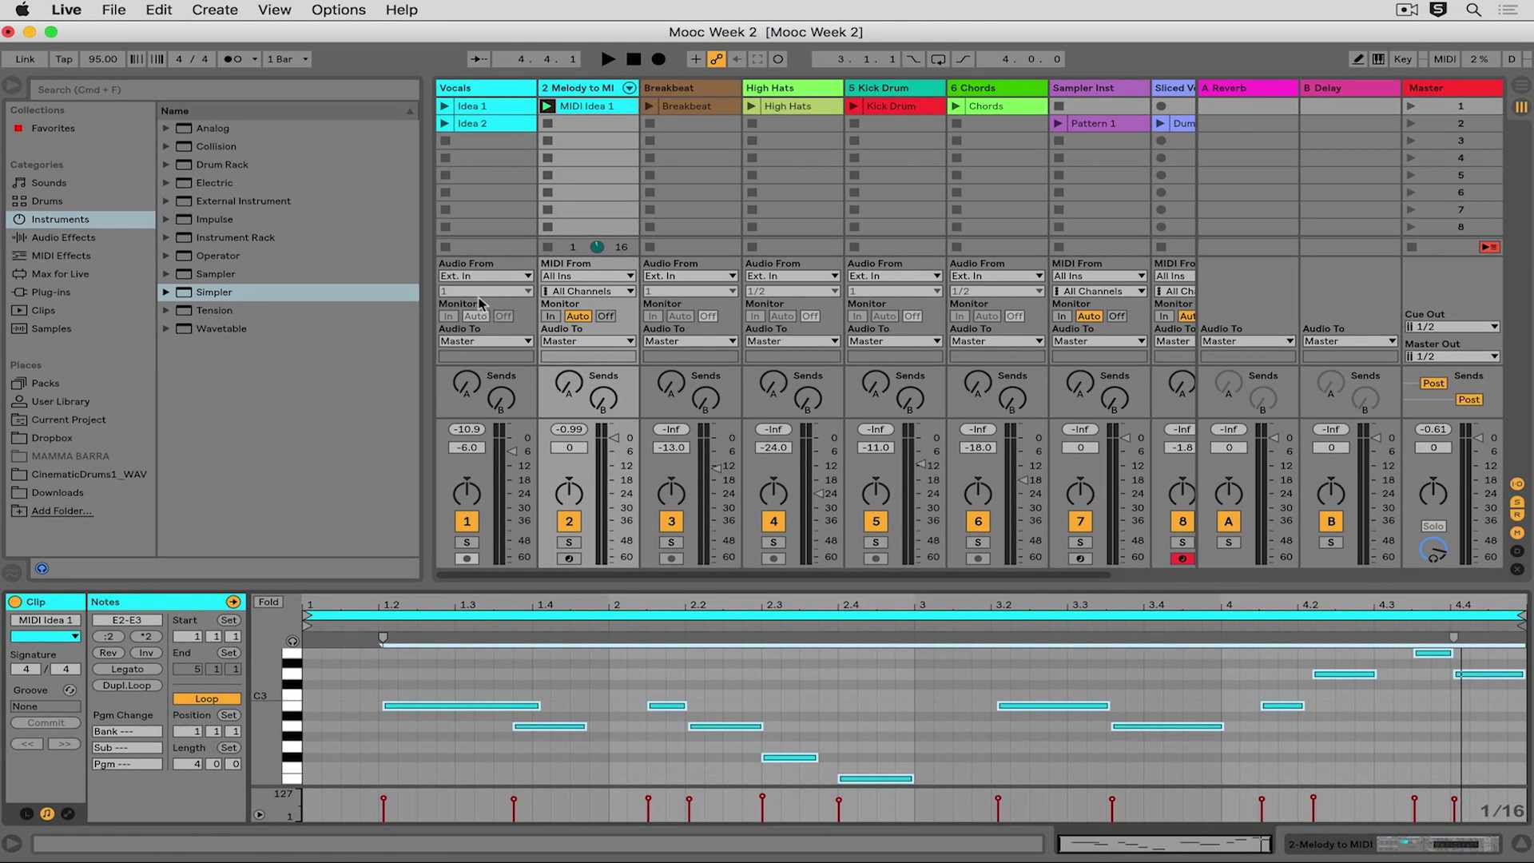
# Quantize the MIDI Idea 1 notes to a 1/8 grid at 90% amount and audition them
pyautogui.click(133, 10)
pyautogui.moveTo(159, 9)
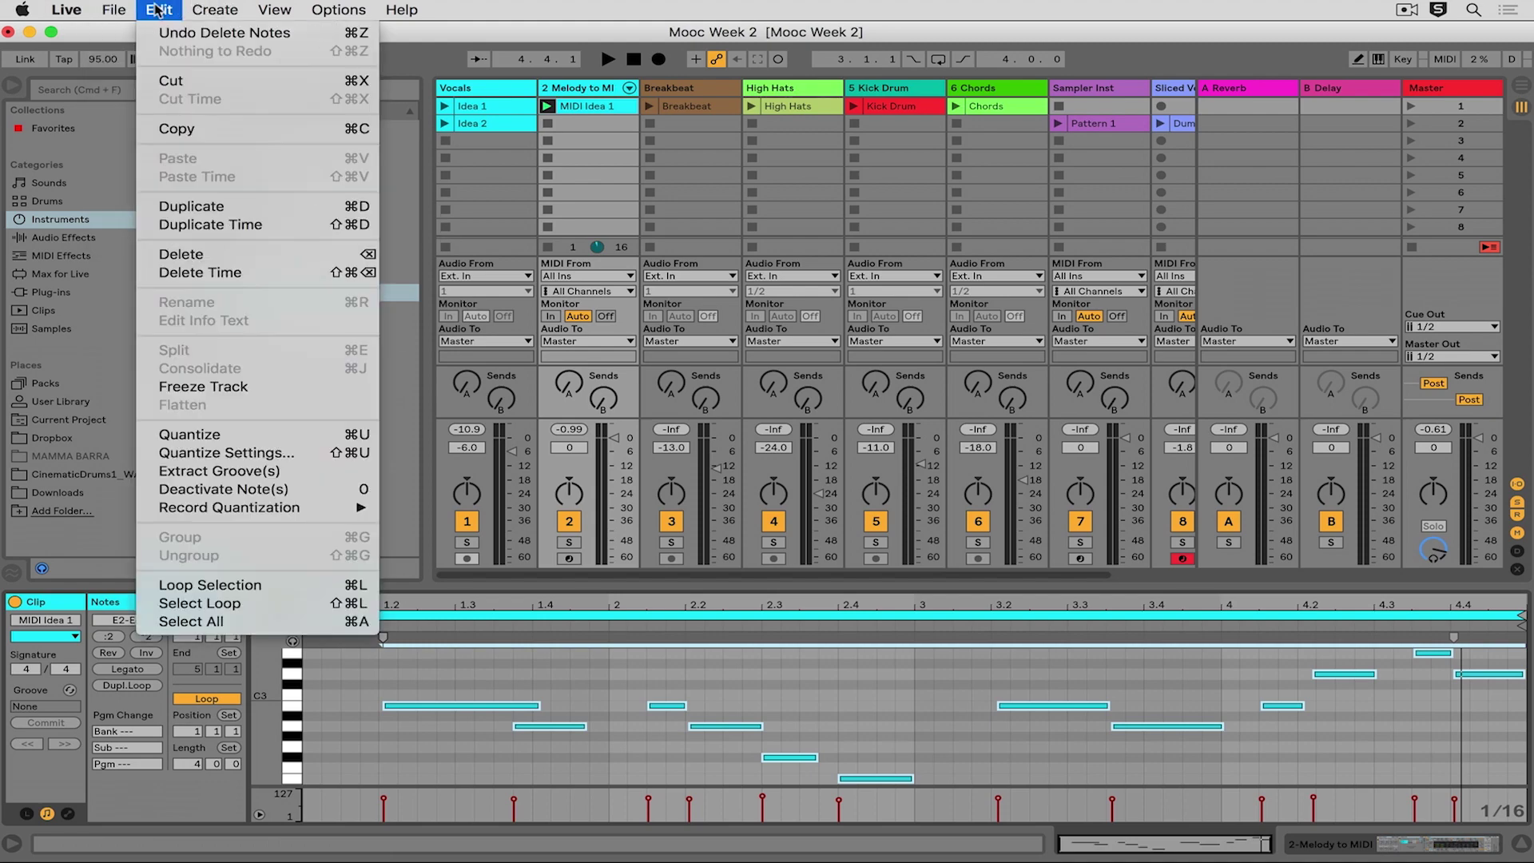
pyautogui.click(227, 452)
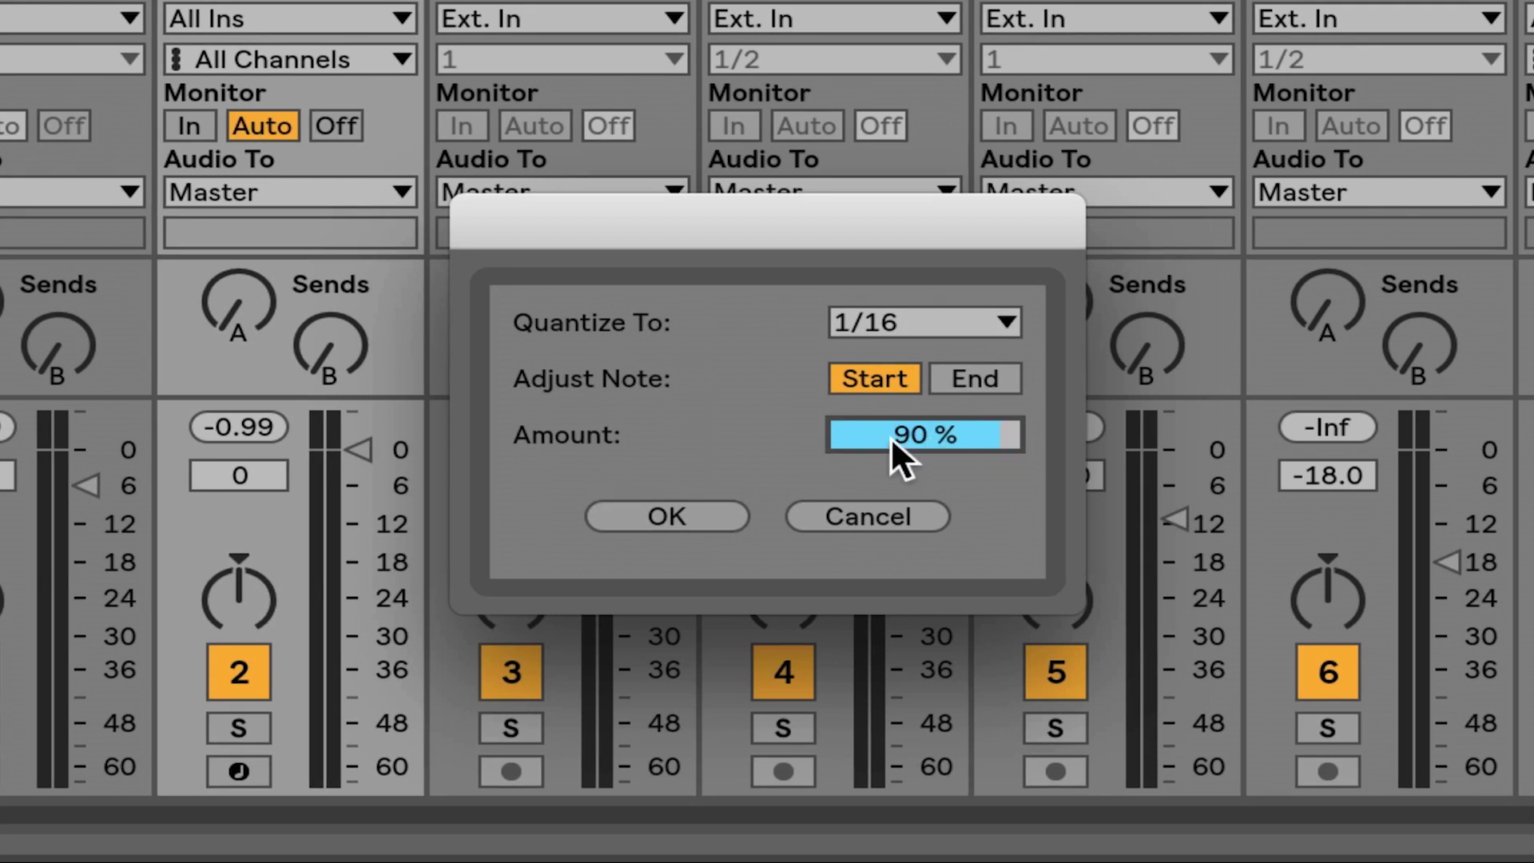
pyautogui.click(910, 322)
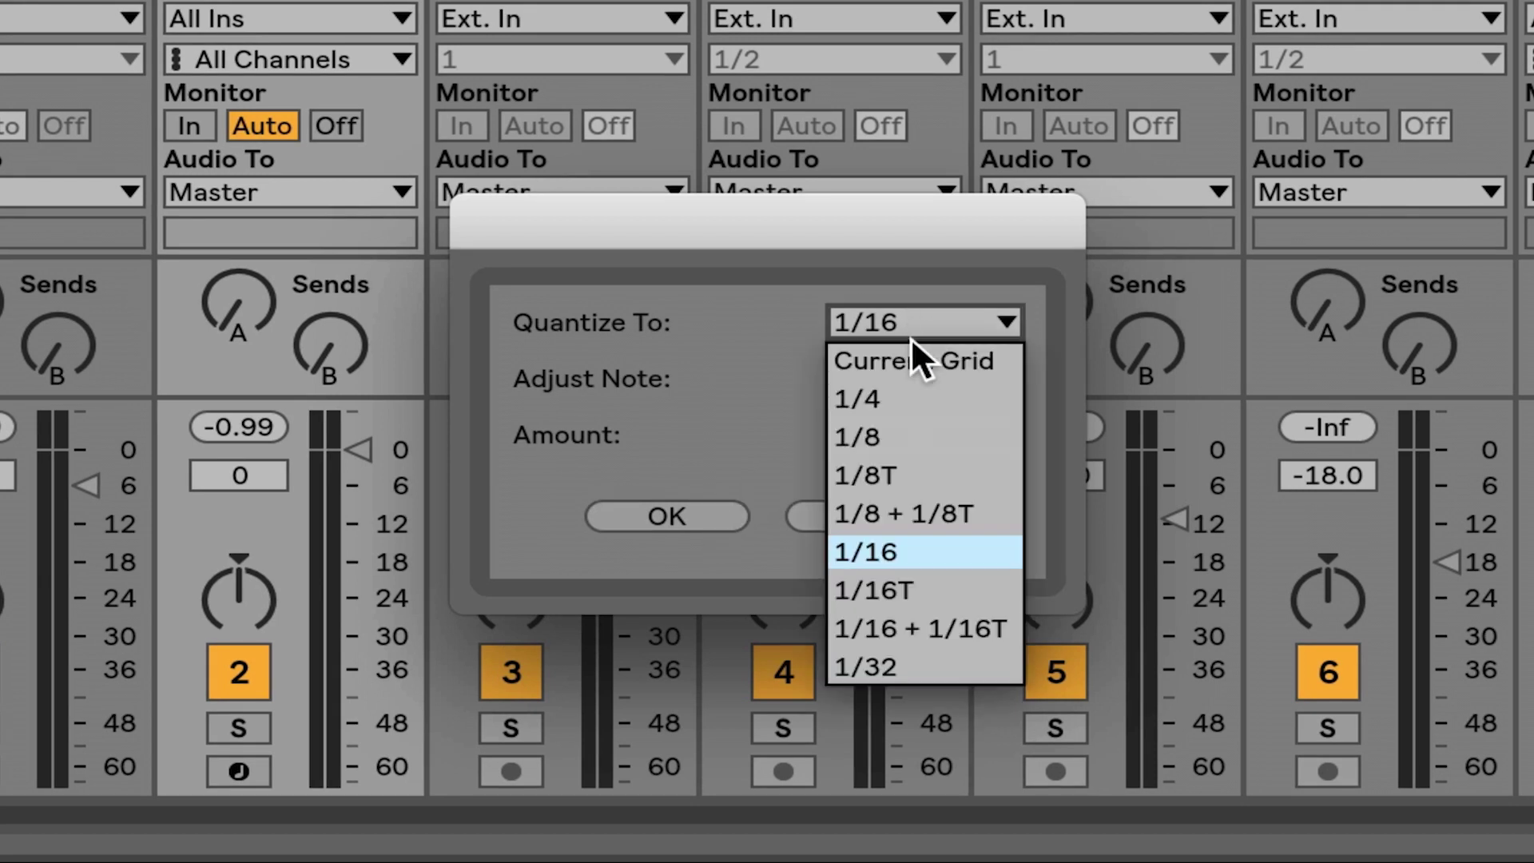
pyautogui.click(910, 438)
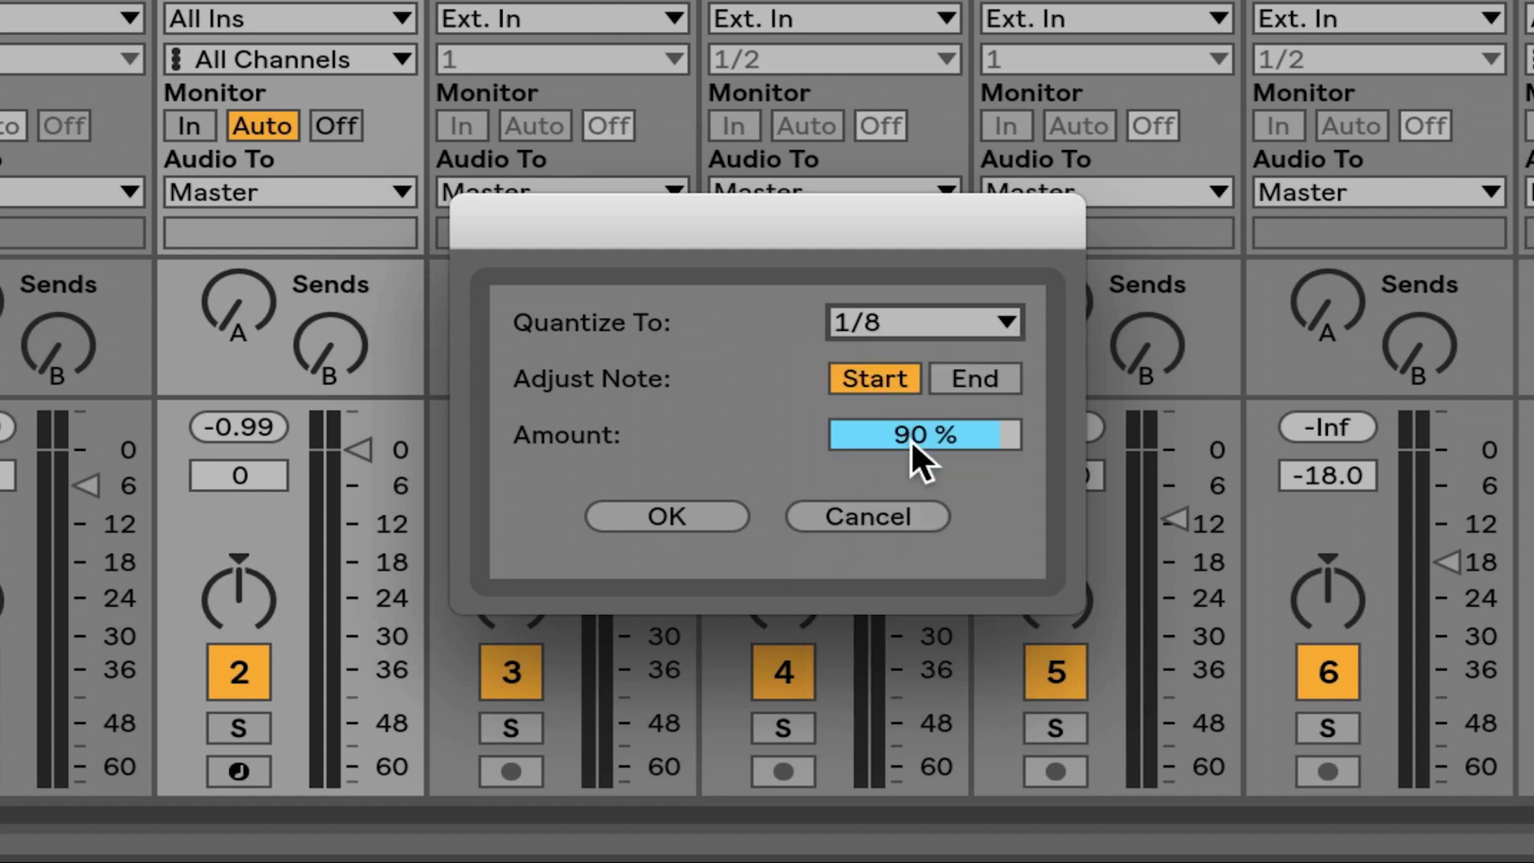
pyautogui.click(703, 515)
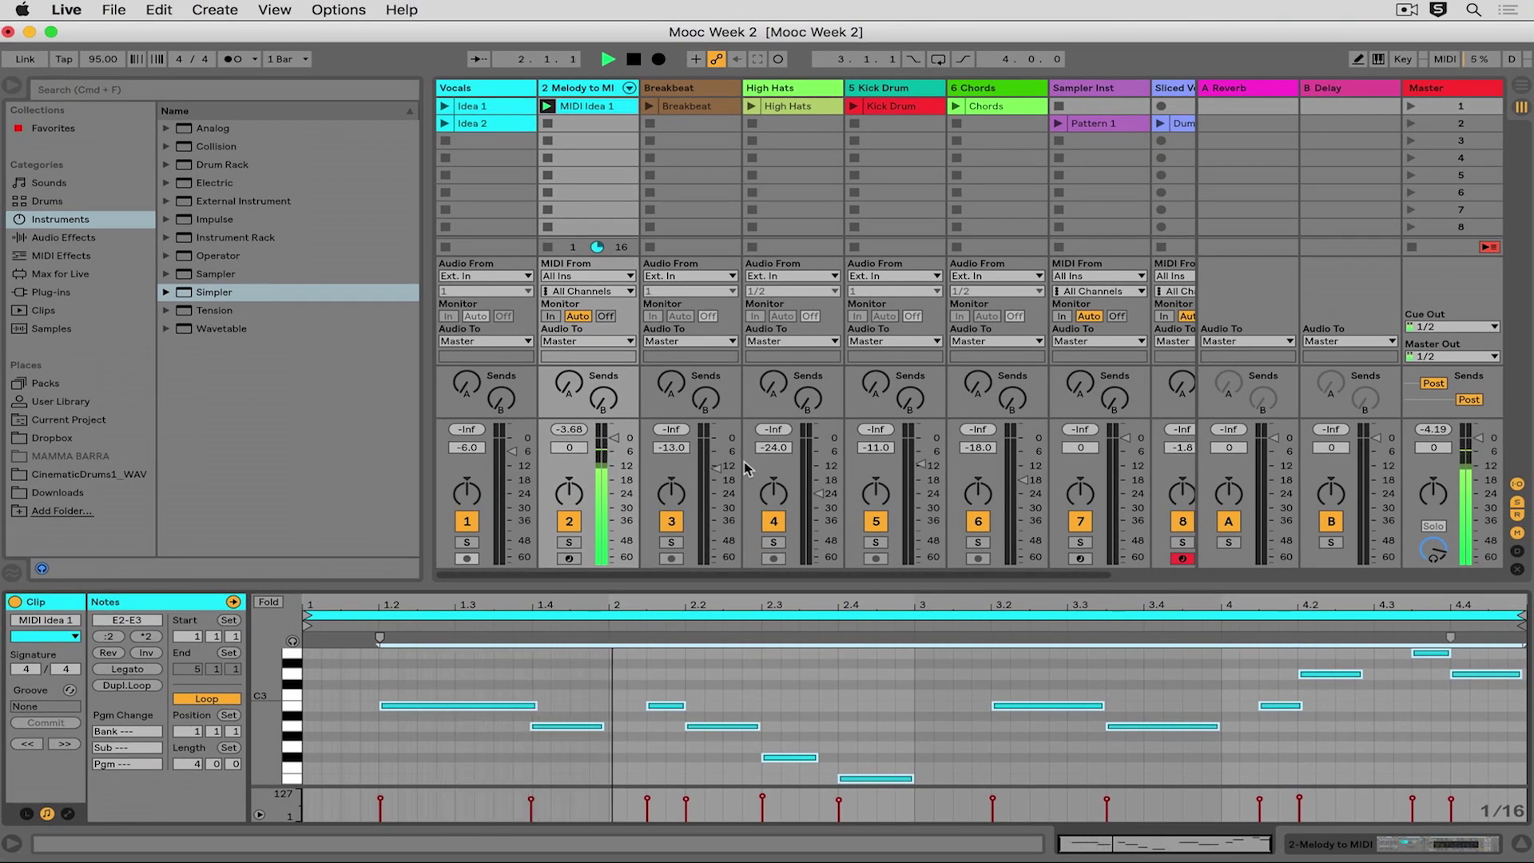
pyautogui.moveTo(661, 709); pyautogui.dragTo(623, 709)
pyautogui.click(660, 709)
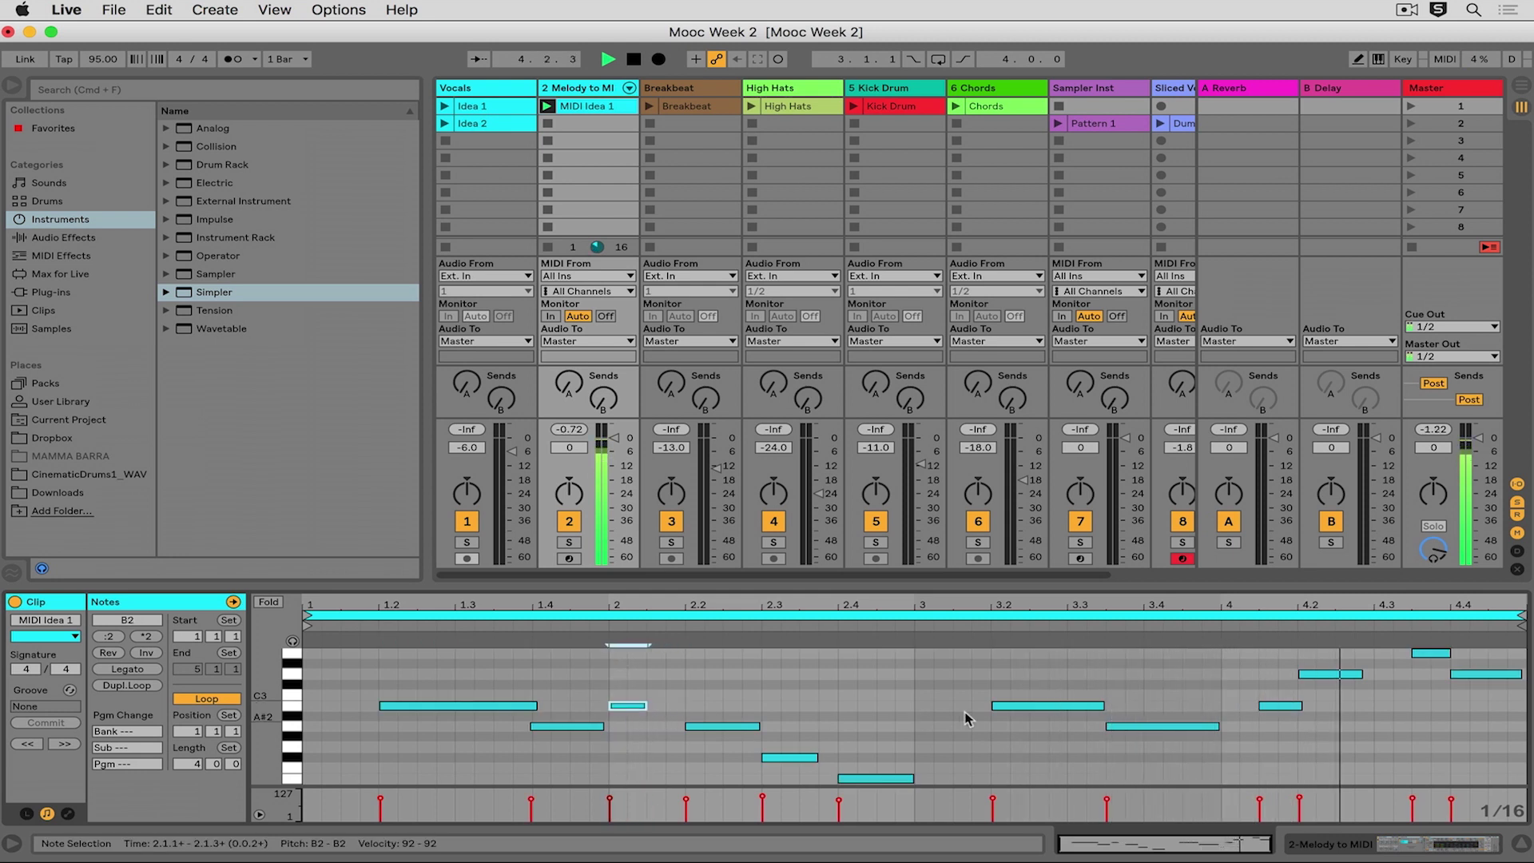
pyautogui.press('space')
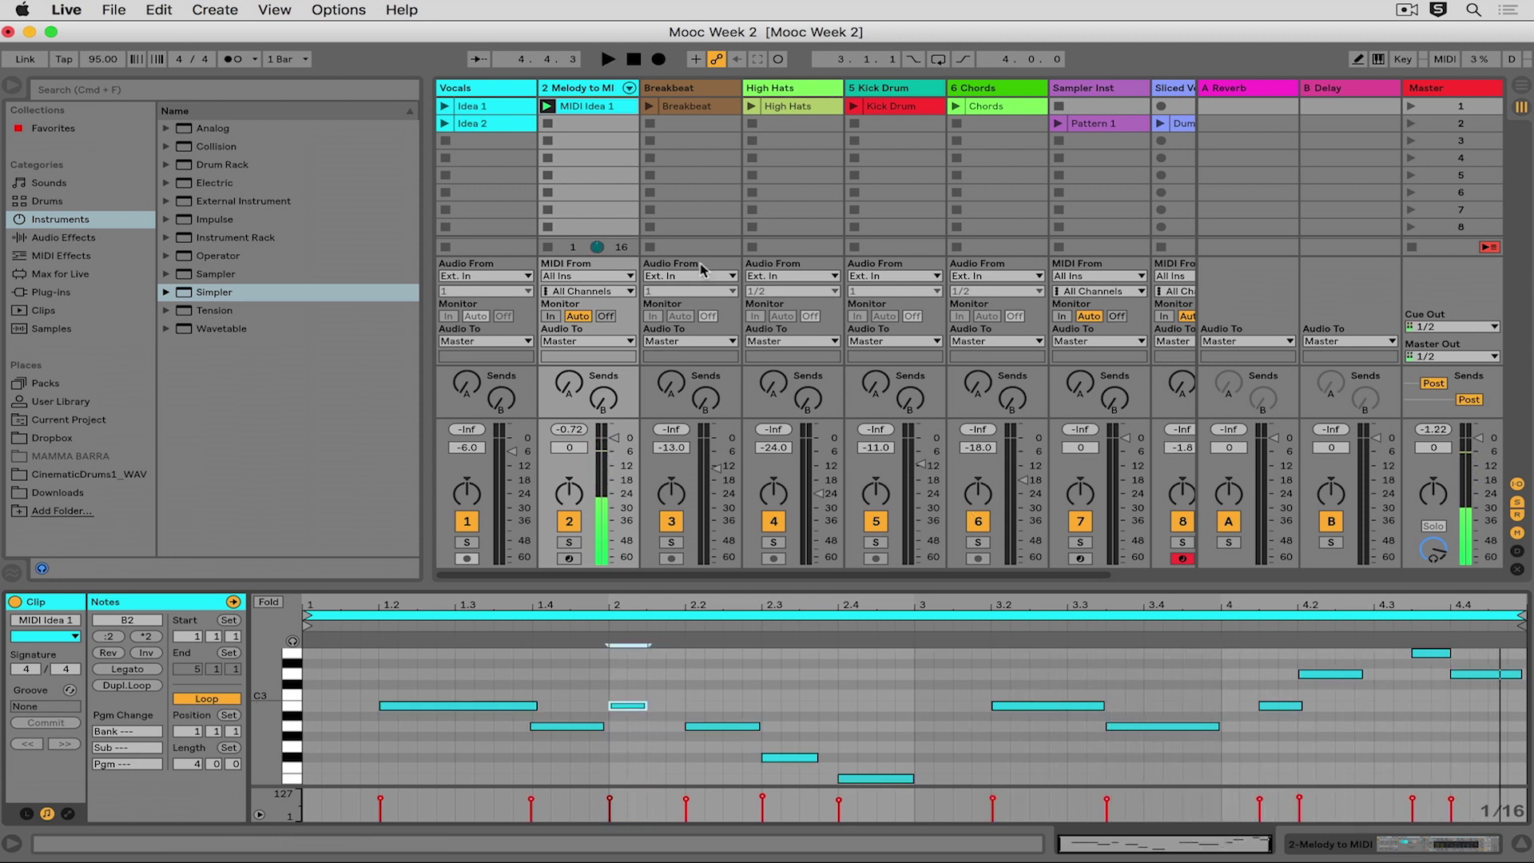
# Remove the Melody to MIDI instrument rack from track 2
pyautogui.click(578, 86)
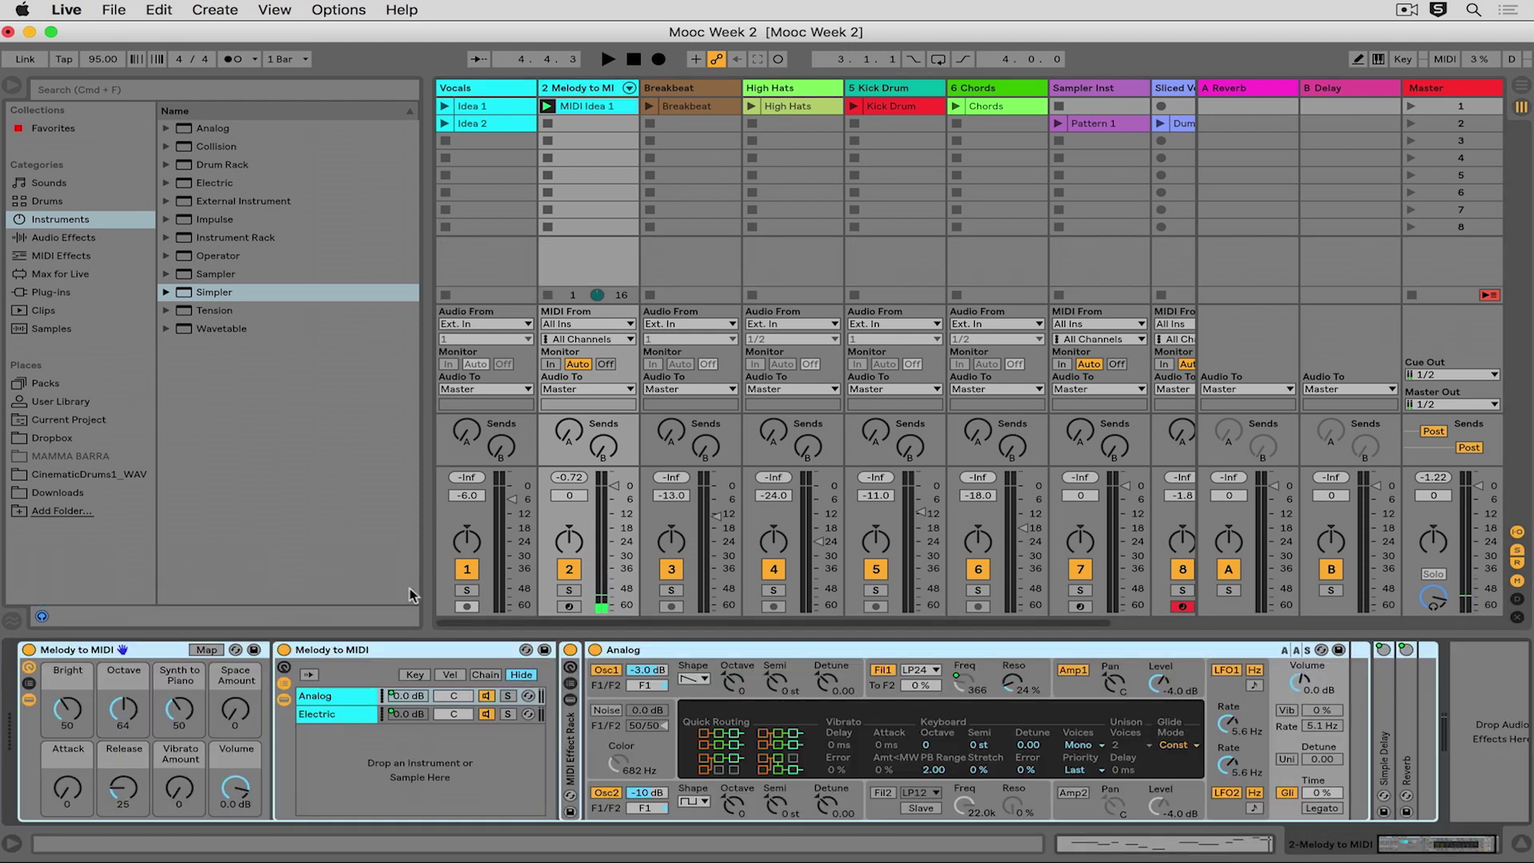
pyautogui.click(86, 654)
pyautogui.press('Delete')
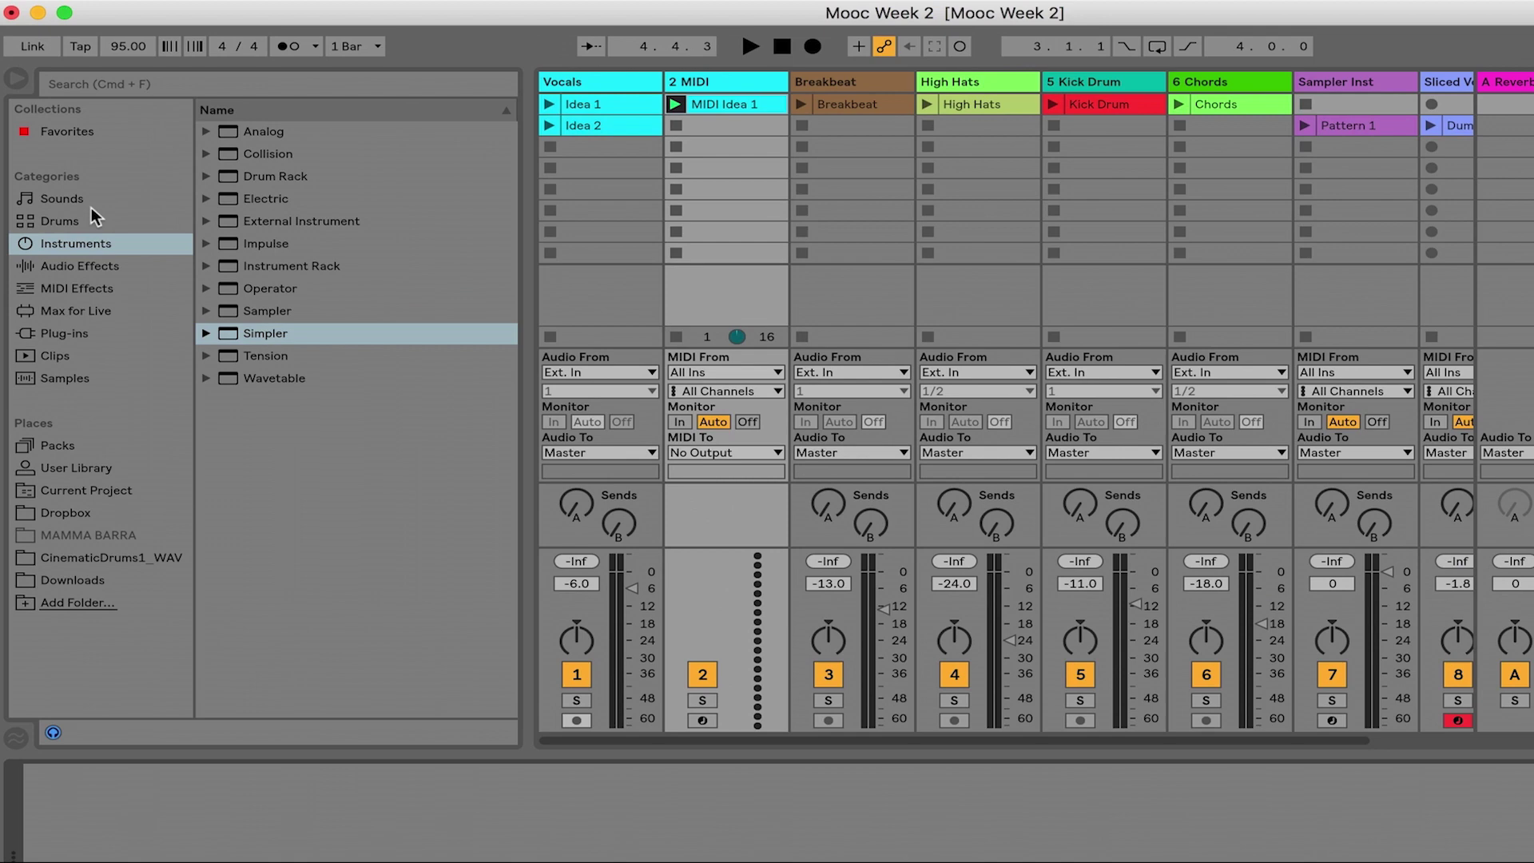
# Load Hip-Hop Sub Bass.adg from Sounds > Bass onto track 2 and open MIDI Idea 1's notes
pyautogui.click(71, 182)
pyautogui.click(167, 182)
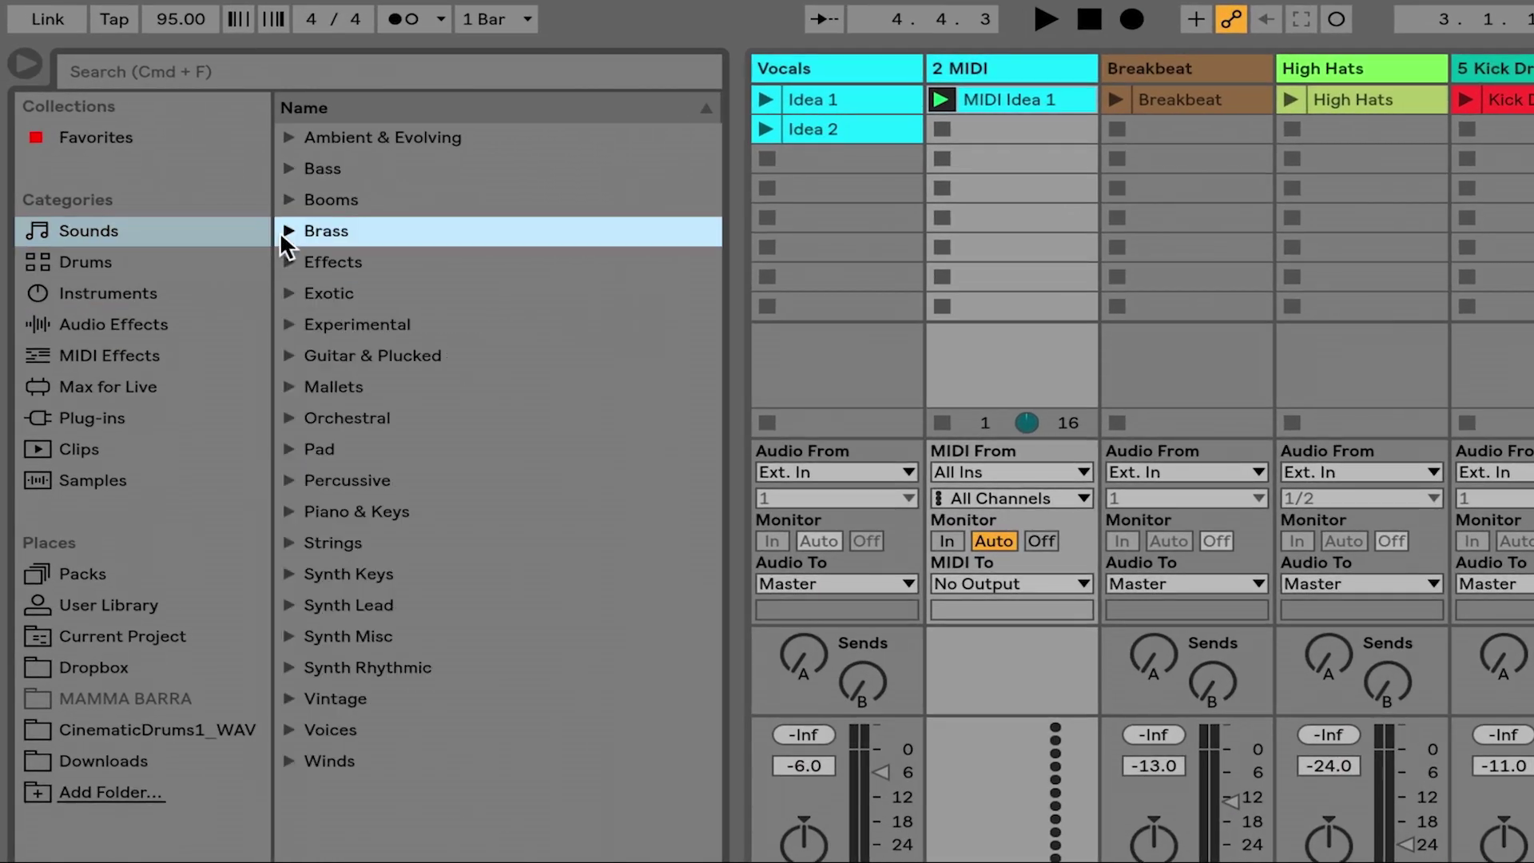
pyautogui.click(290, 167)
pyautogui.scroll(-15, 405, 489)
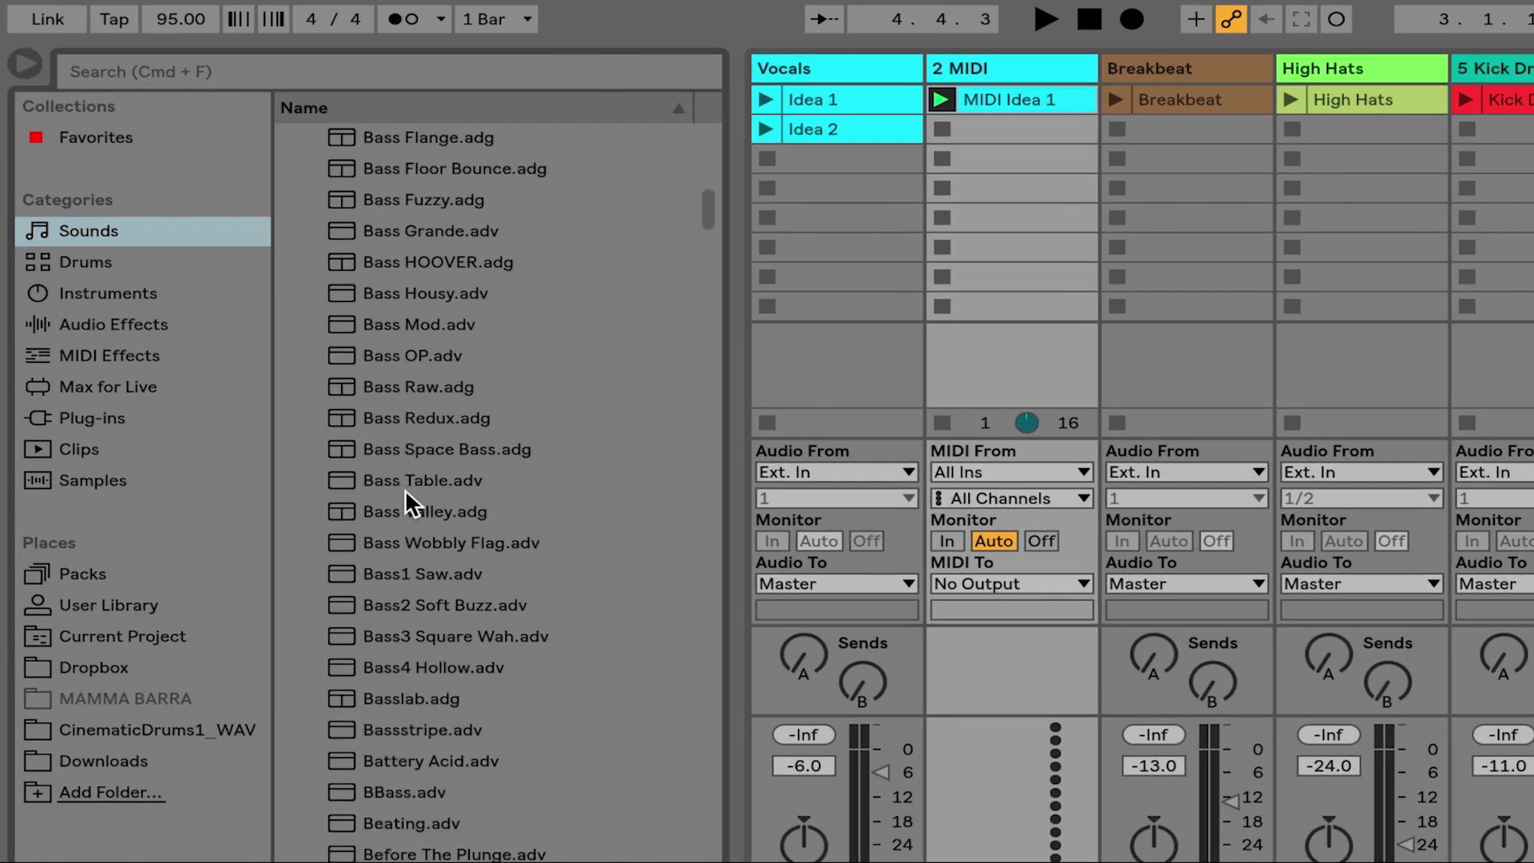
pyautogui.scroll(-20, 405, 491)
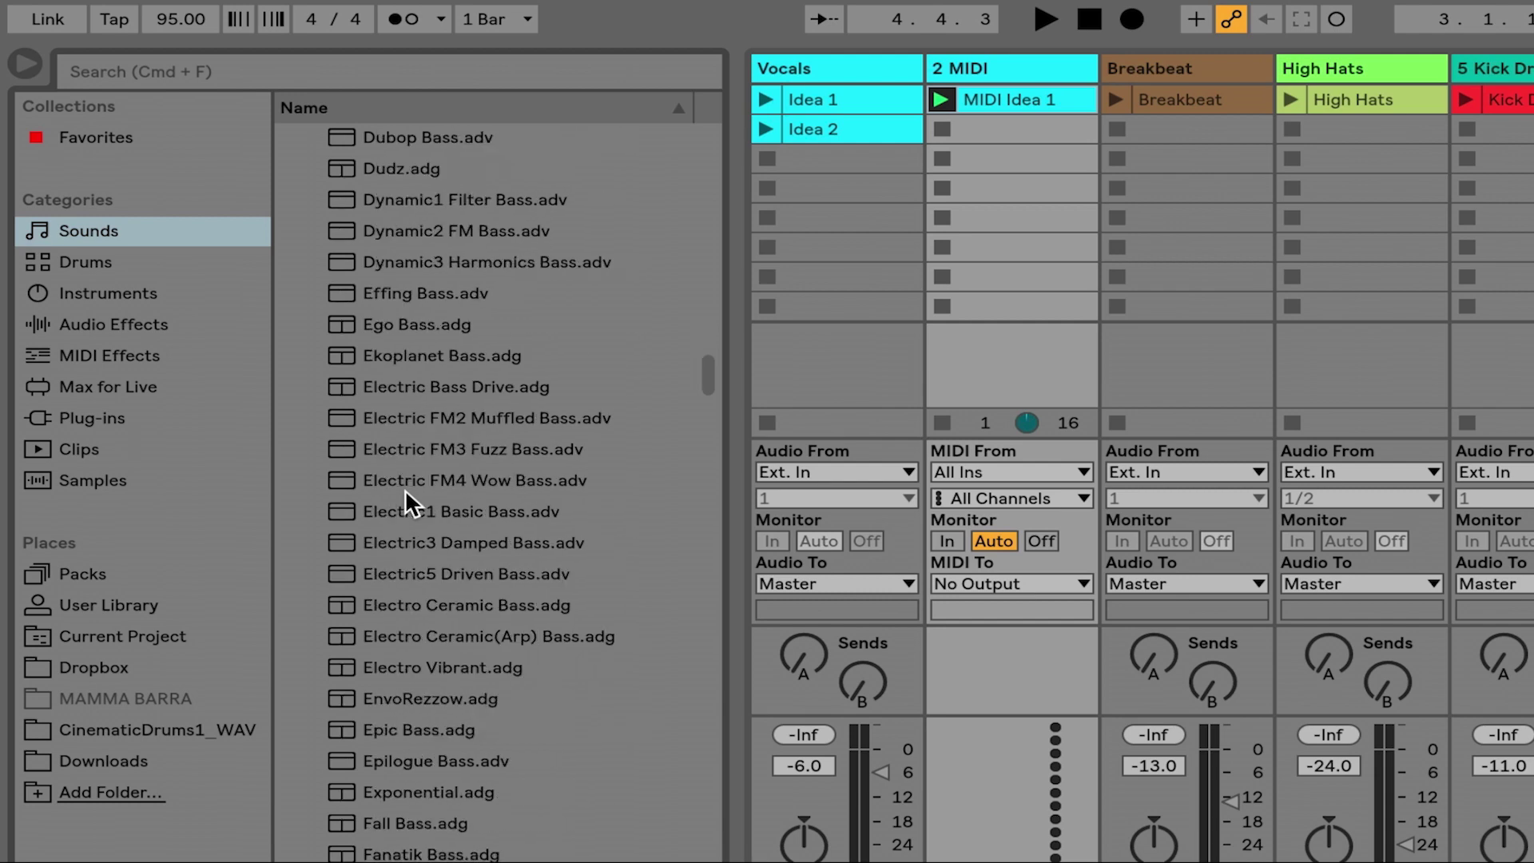
pyautogui.scroll(-3, 405, 489)
pyautogui.scroll(8, 406, 489)
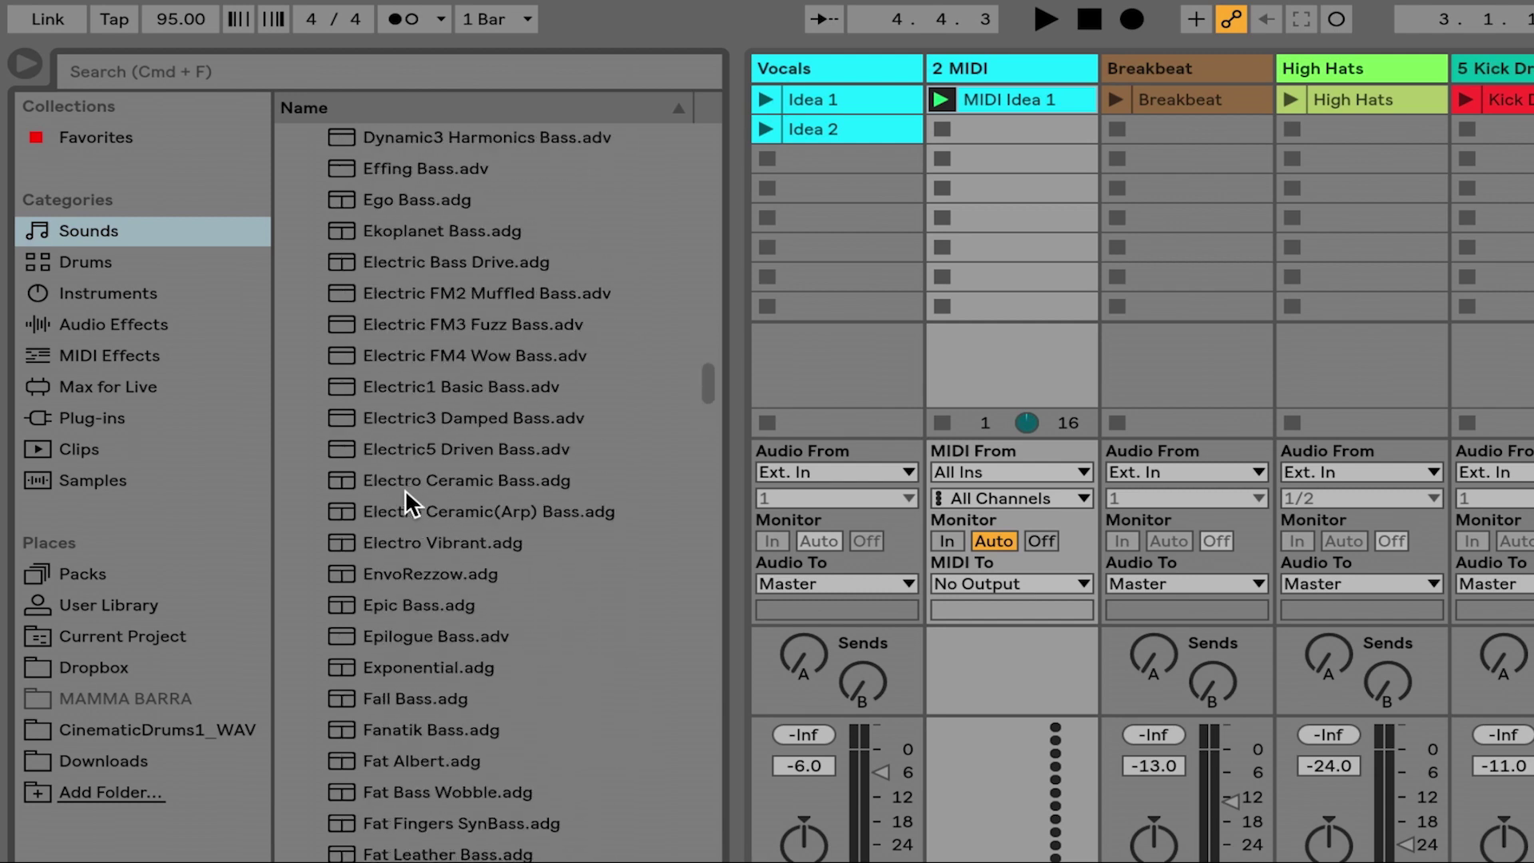
pyautogui.scroll(8, 405, 489)
pyautogui.scroll(-20, 405, 489)
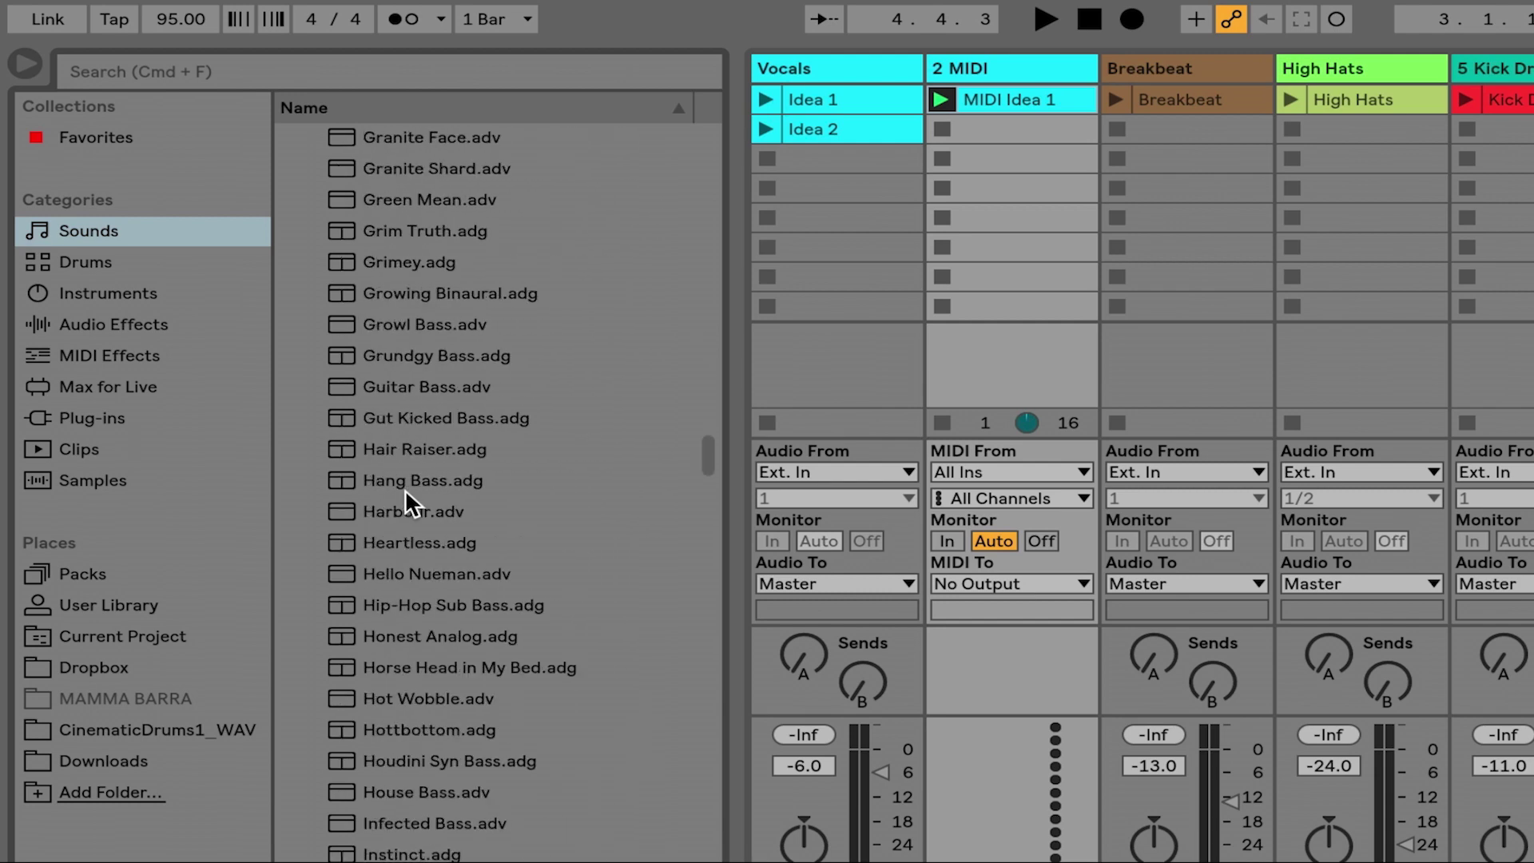
pyautogui.scroll(-1, 405, 489)
pyautogui.click(403, 575)
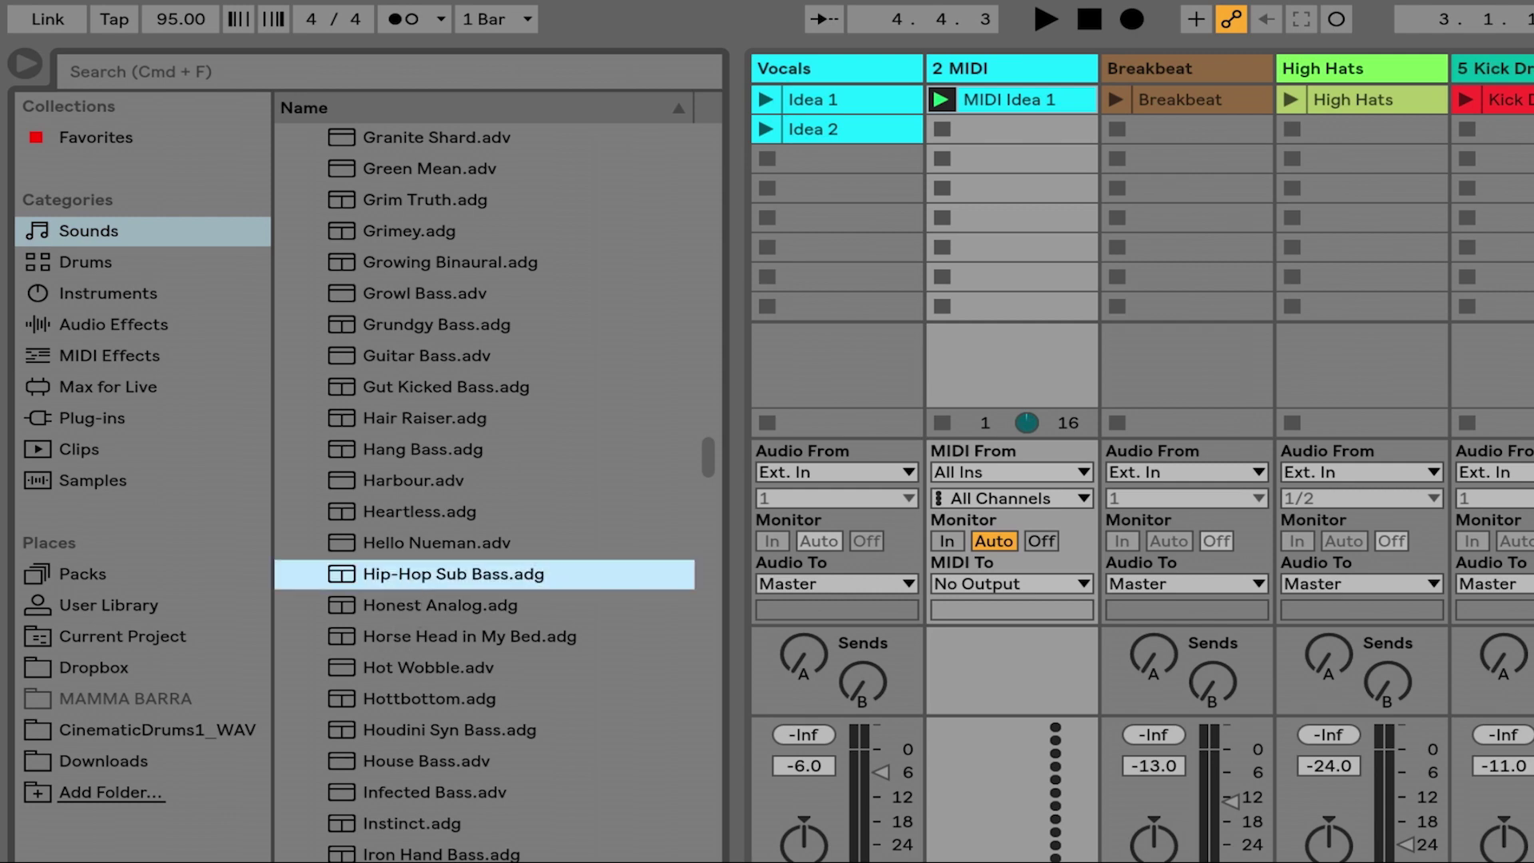
pyautogui.press('Return')
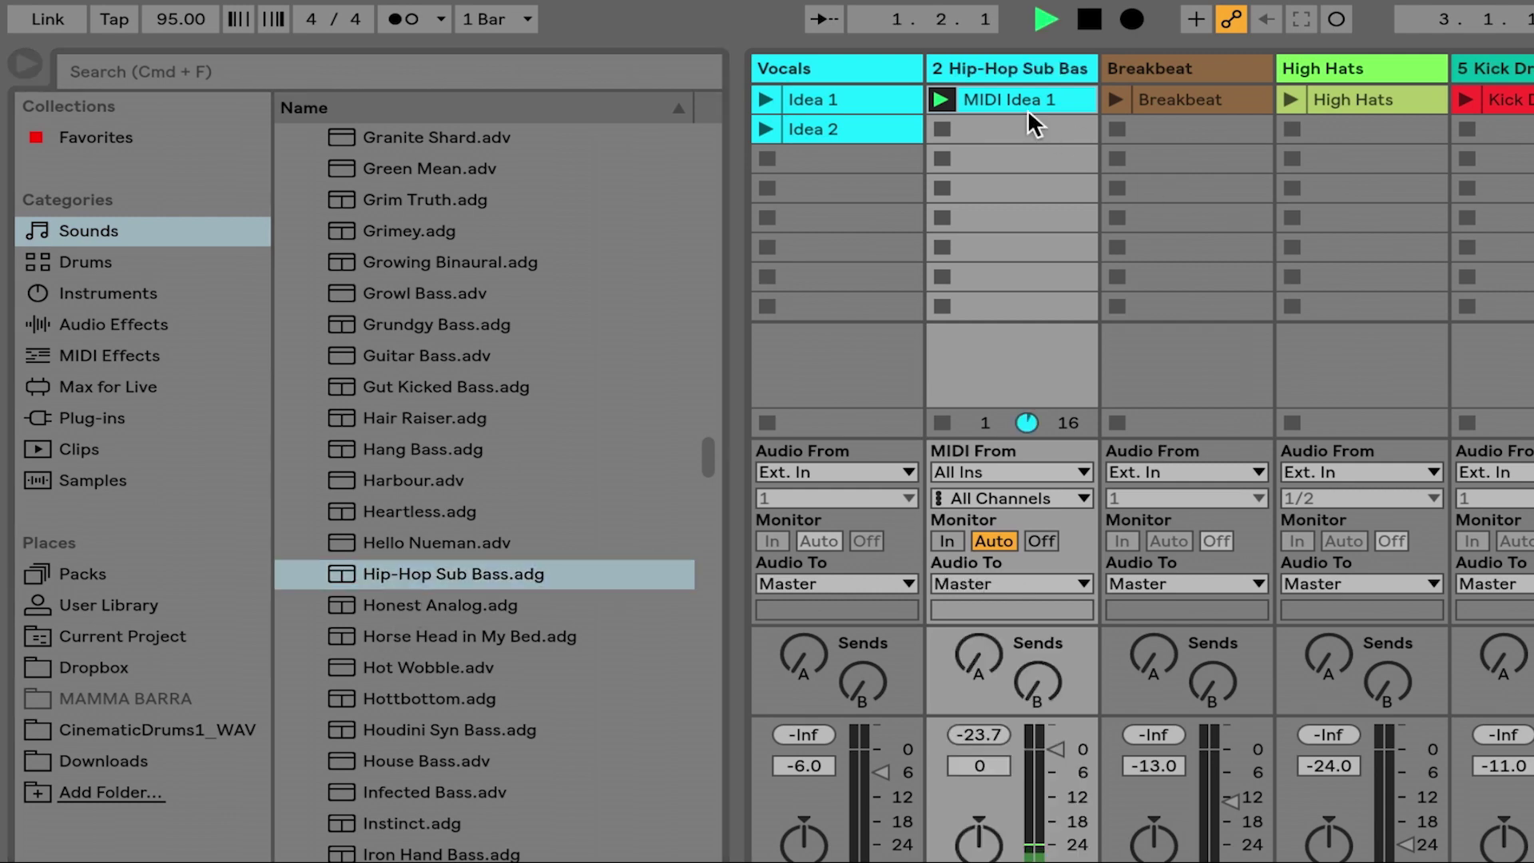
pyautogui.doubleClick(1013, 98)
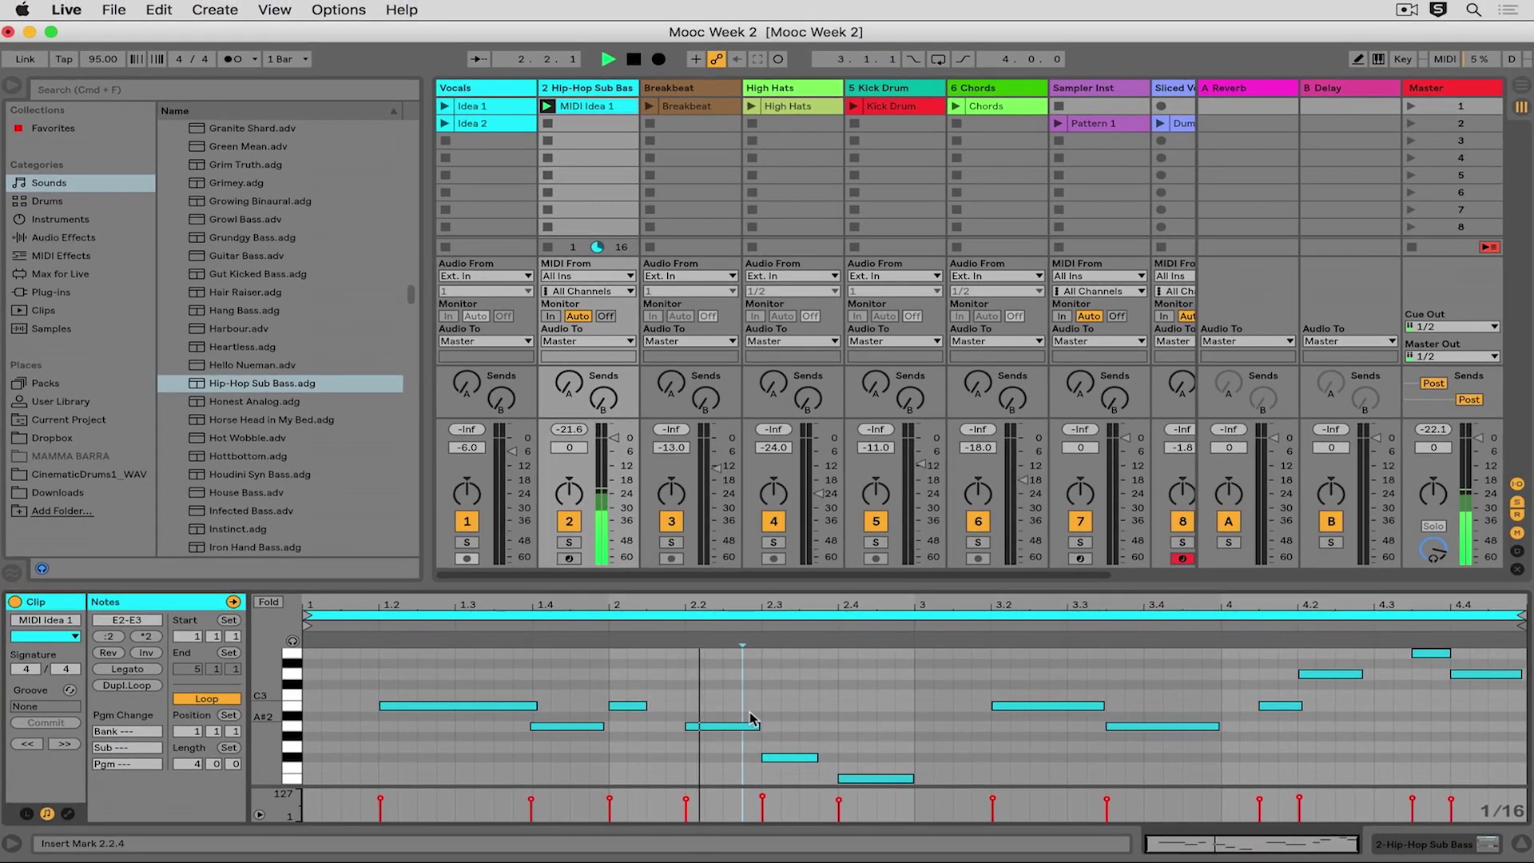
# Transpose all the clip's notes down an octave and launch the Chords and Pattern 1 clips
pyautogui.press('super+a')
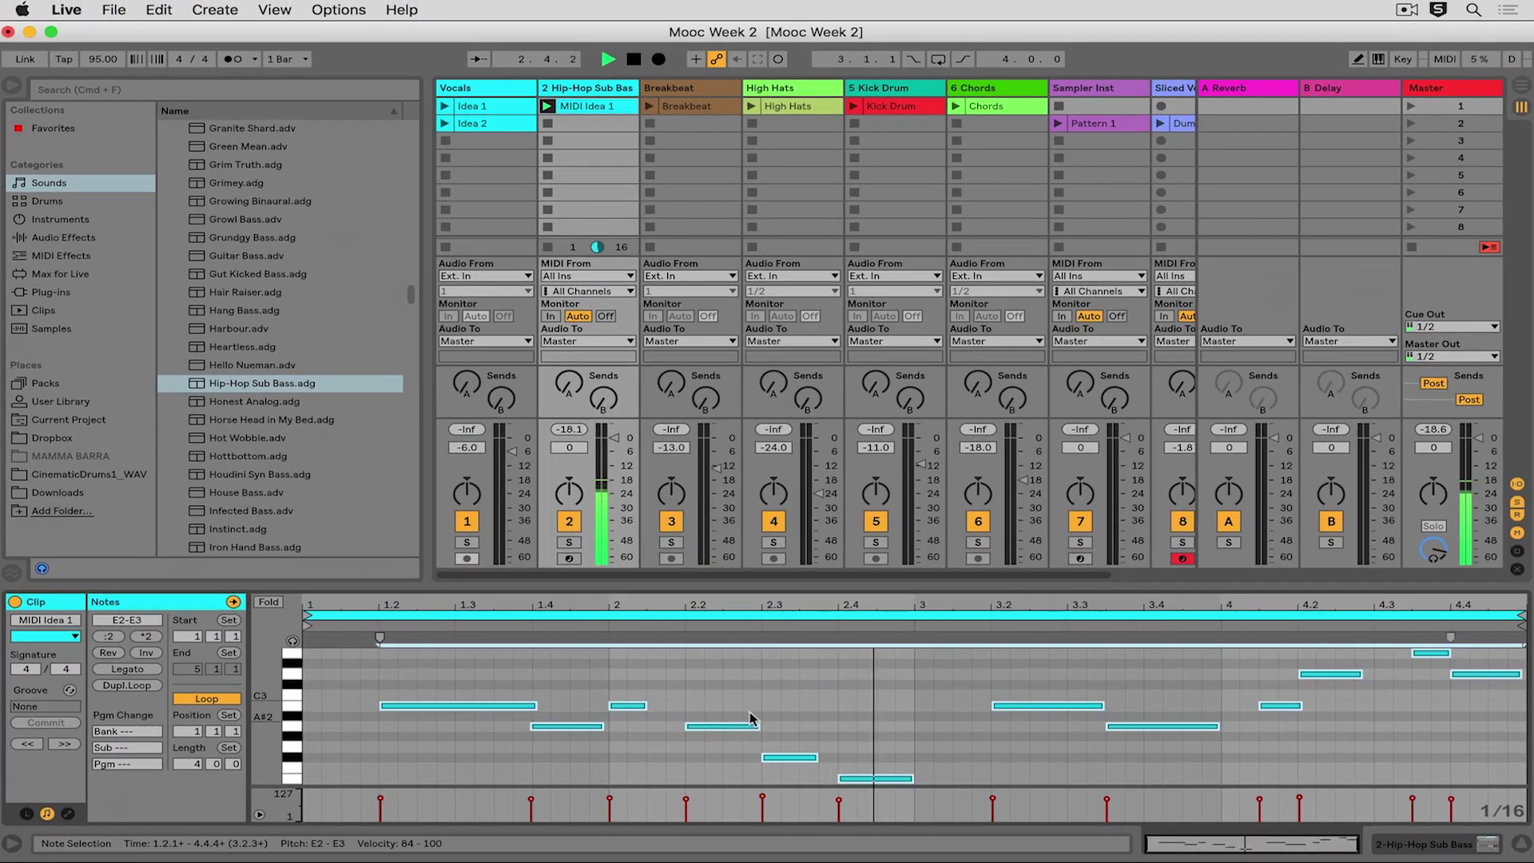
pyautogui.hotkey('shift', 'Down')
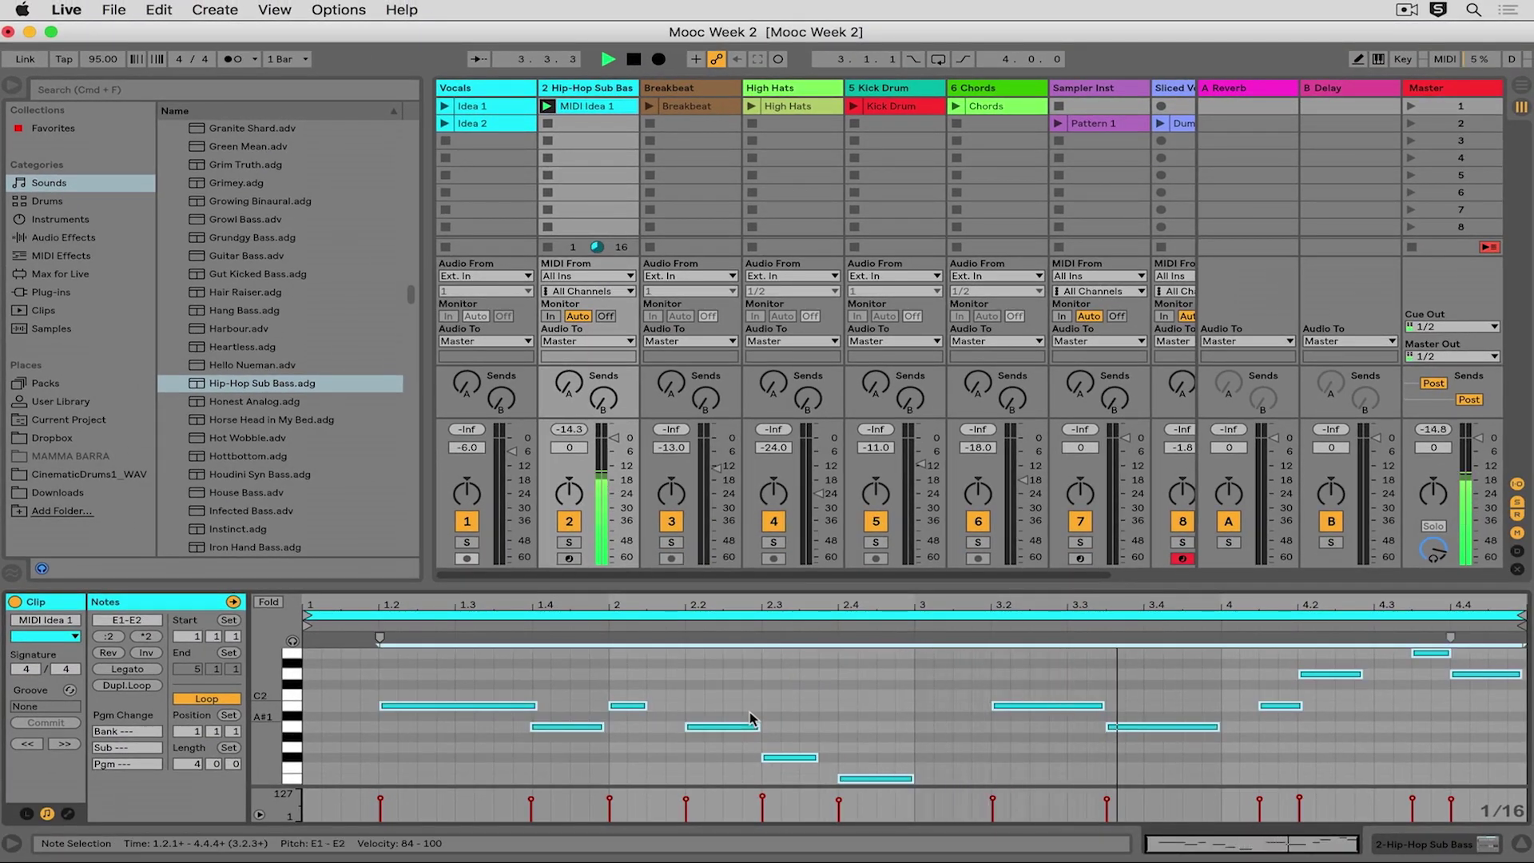
pyautogui.click(957, 108)
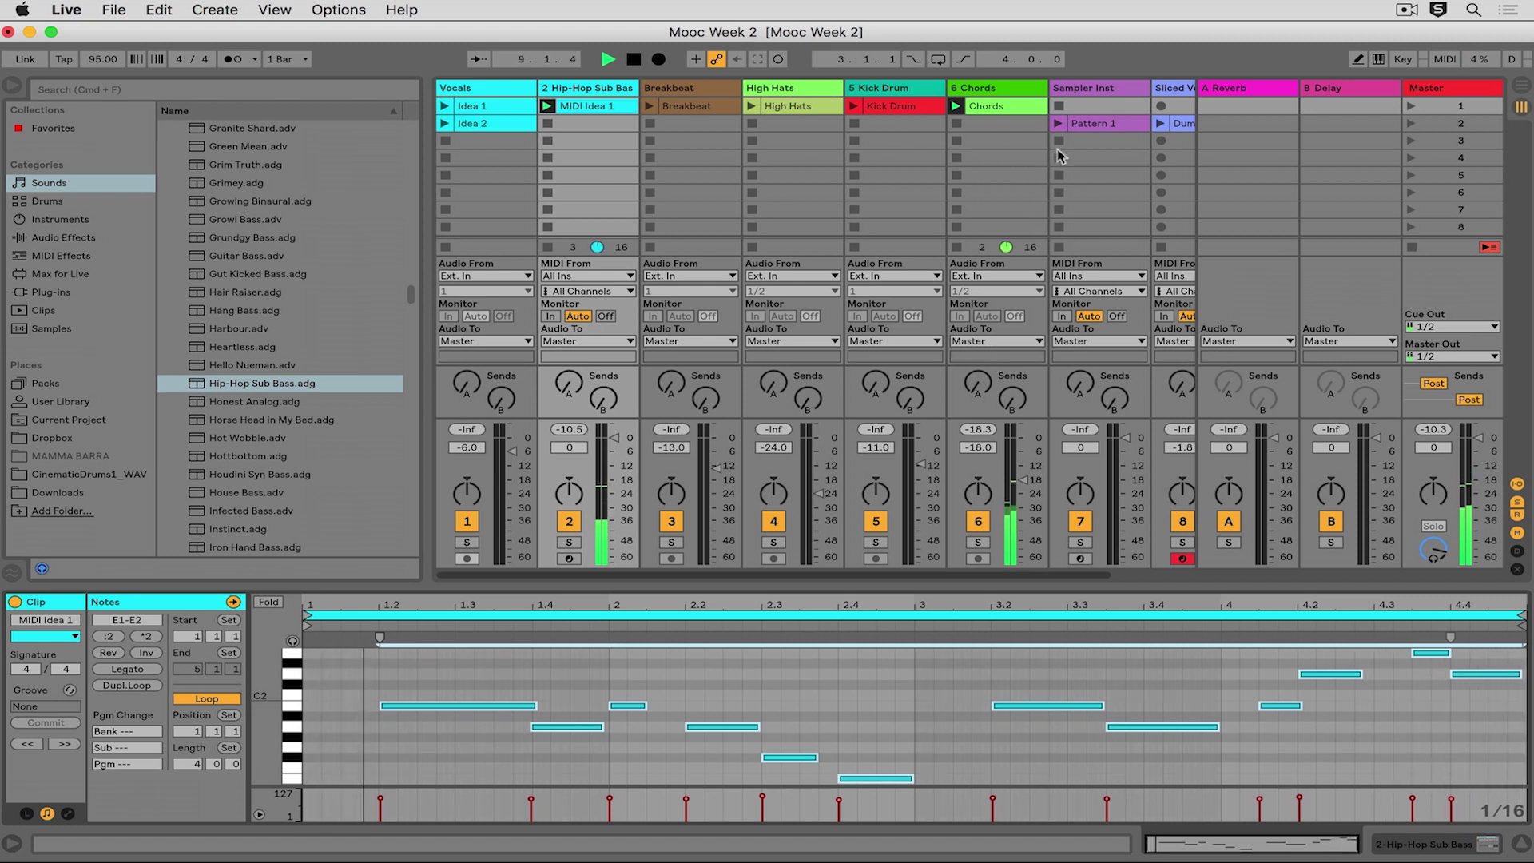
pyautogui.click(1058, 123)
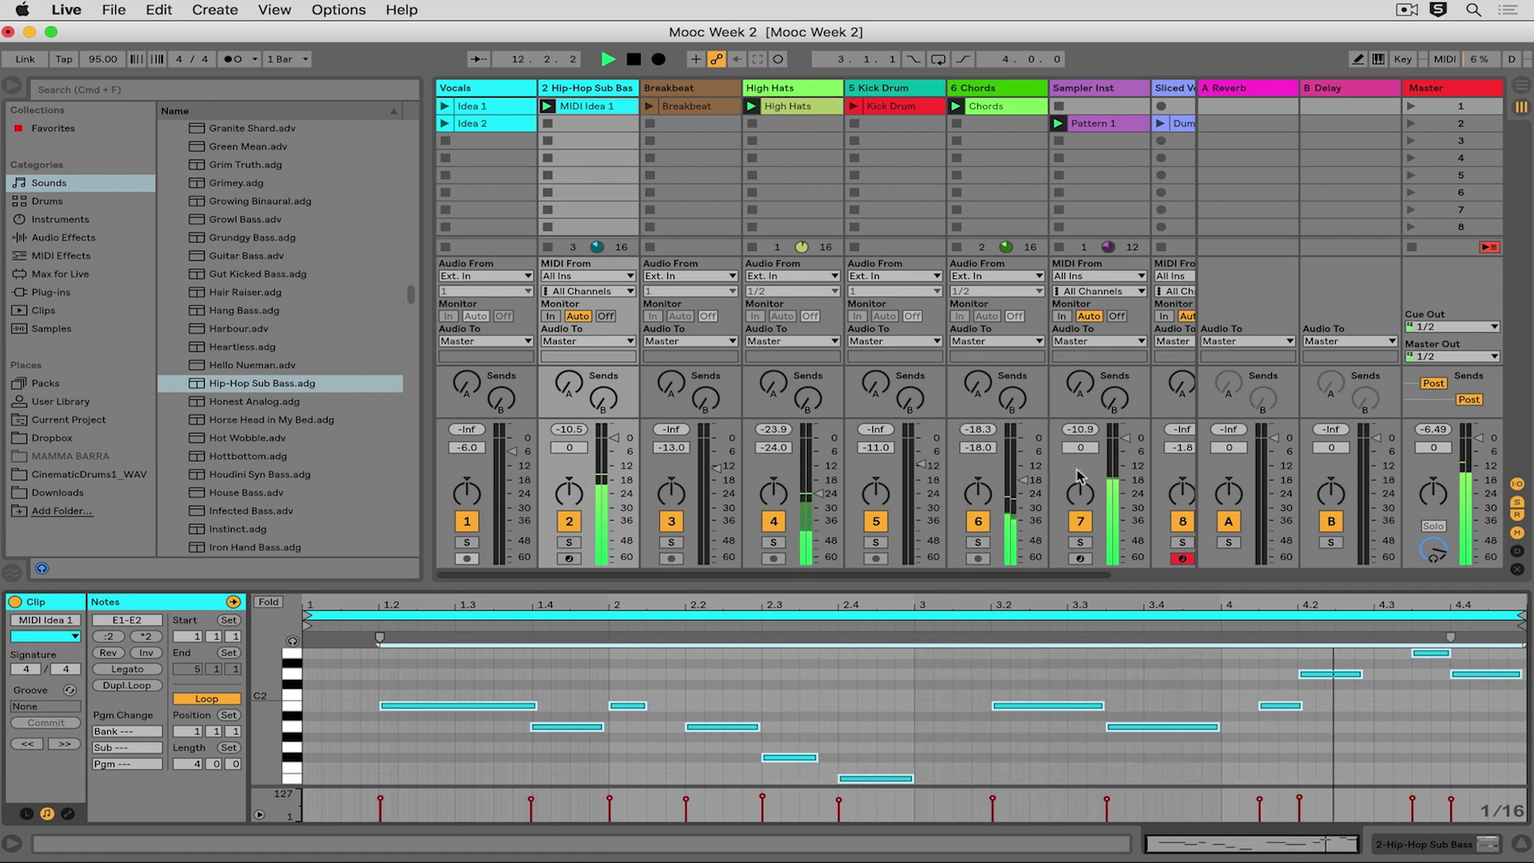
# Launch Dum Dum Dum, lower the Sliced Vocal track to -9.5 dB, and stop playback
pyautogui.click(1126, 441)
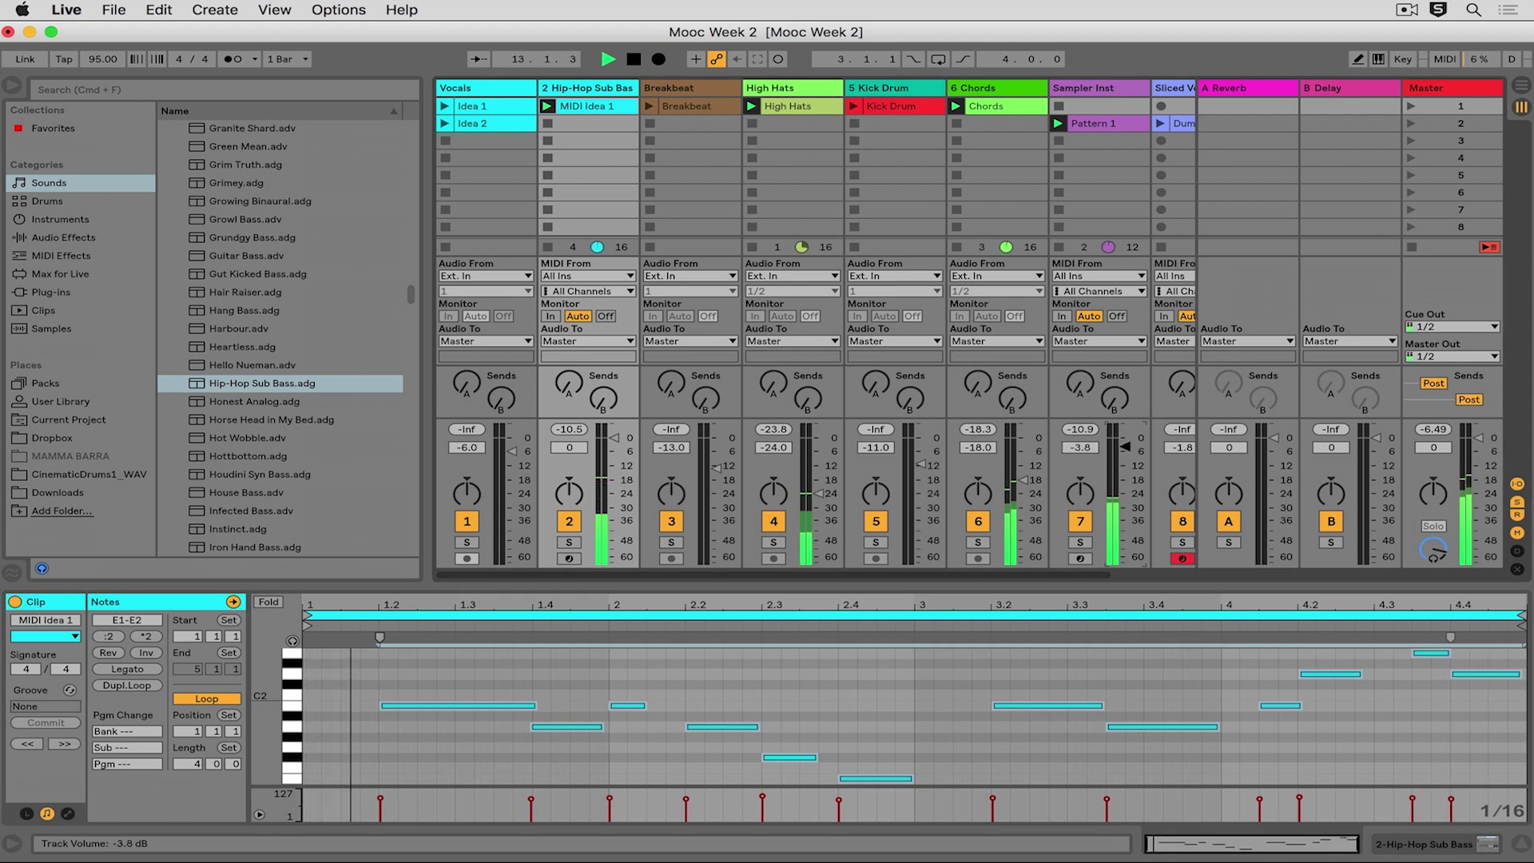
pyautogui.hscroll(2, 1131, 206)
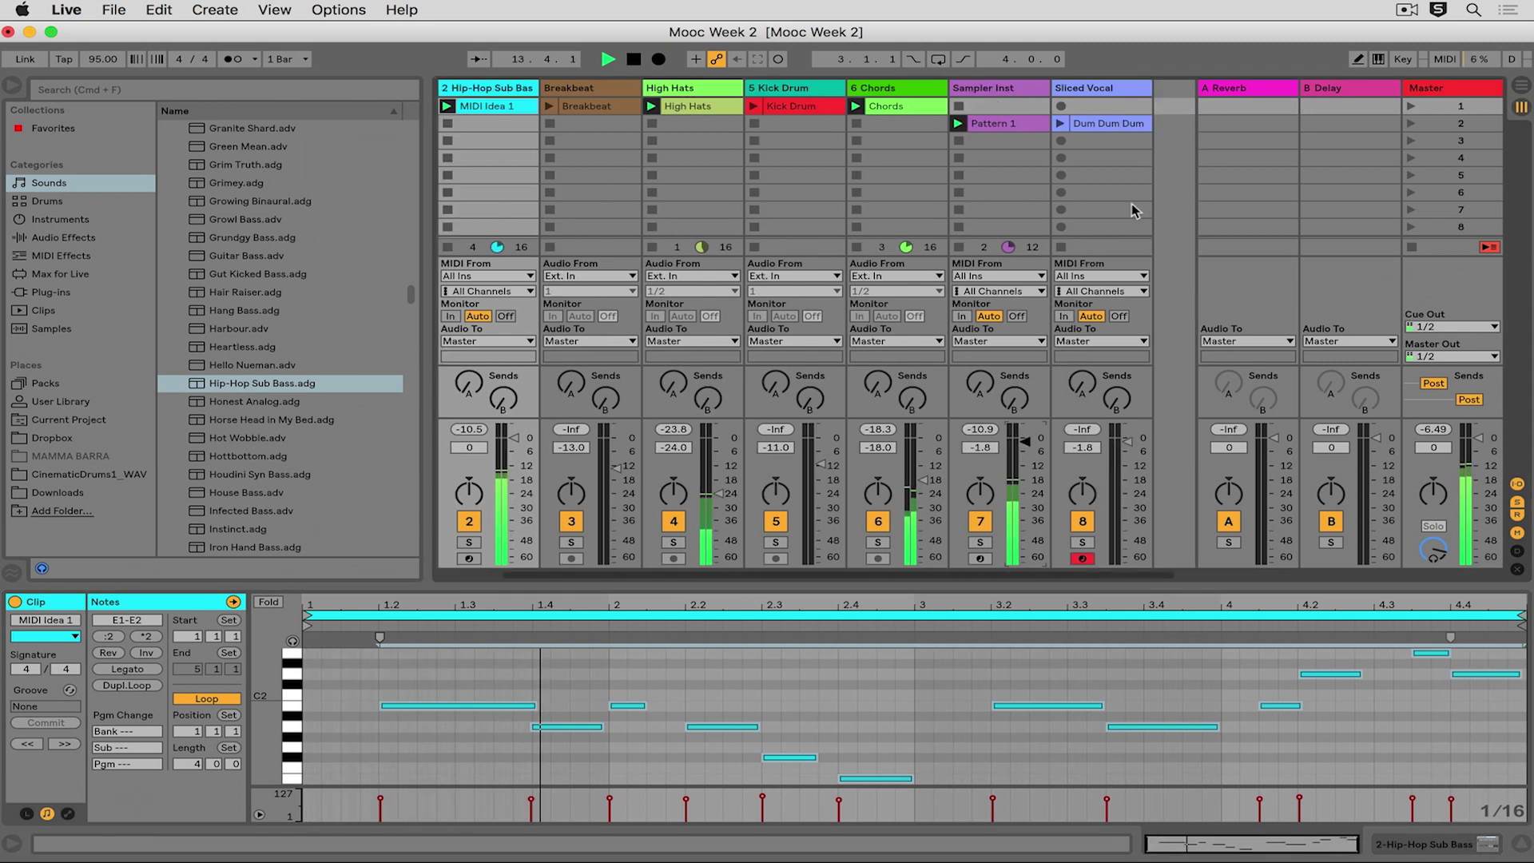
pyautogui.click(1063, 125)
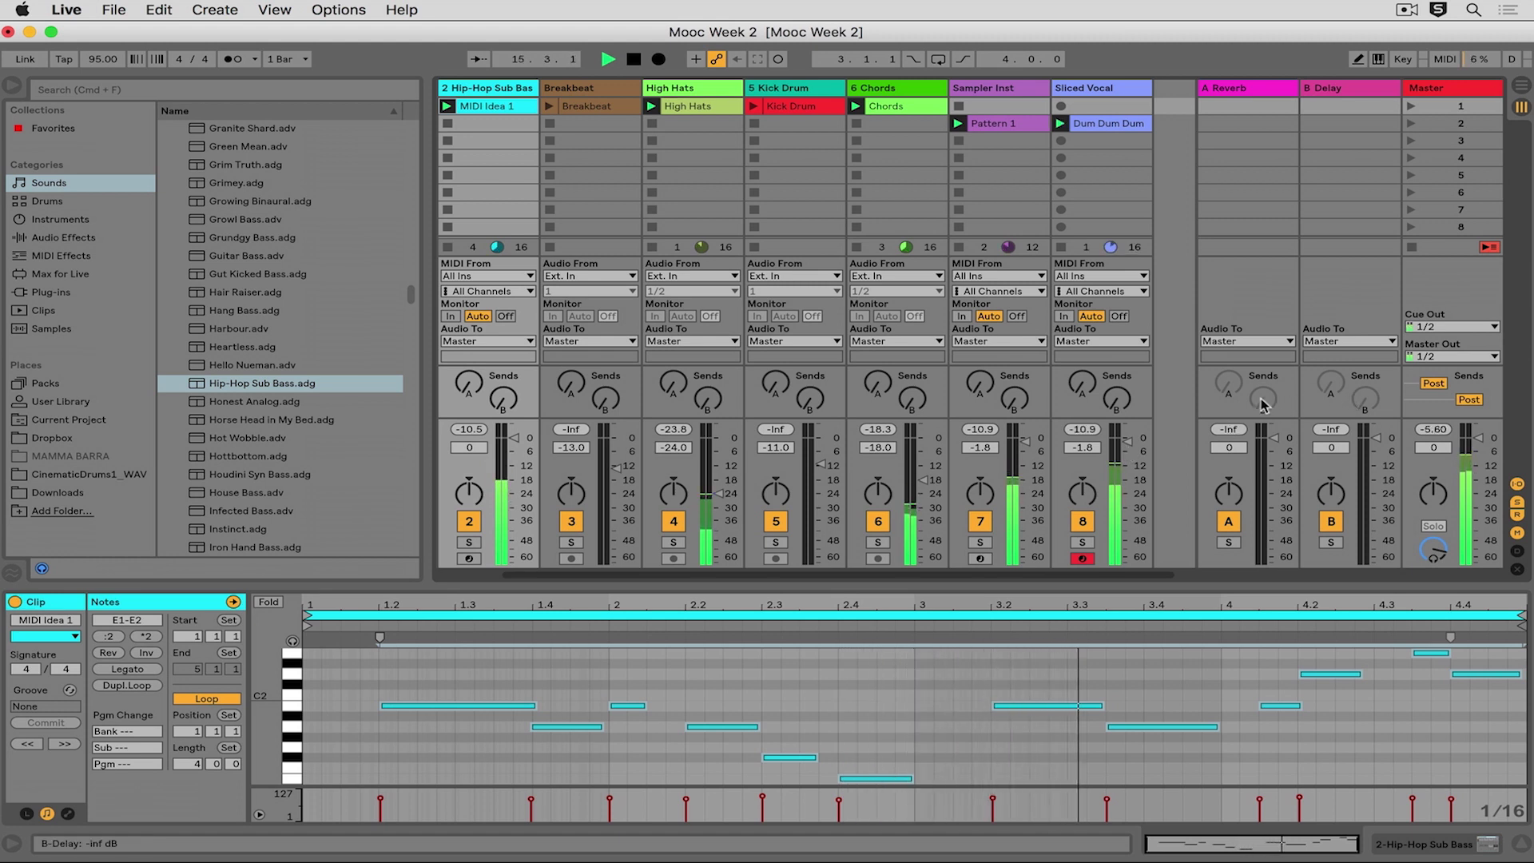
pyautogui.moveTo(1131, 446); pyautogui.dragTo(1130, 466)
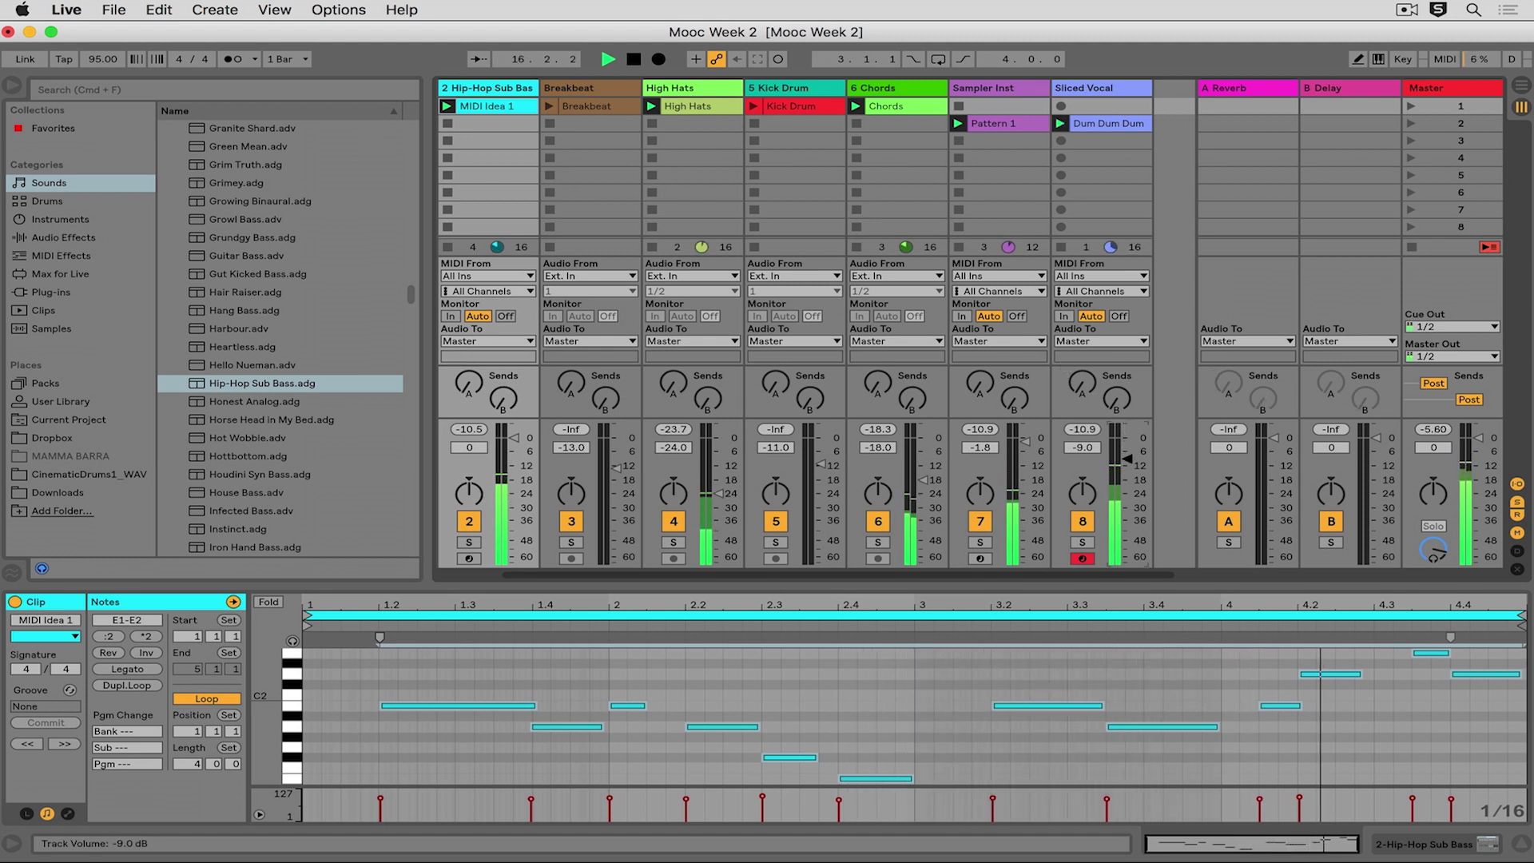
pyautogui.press('super+z')
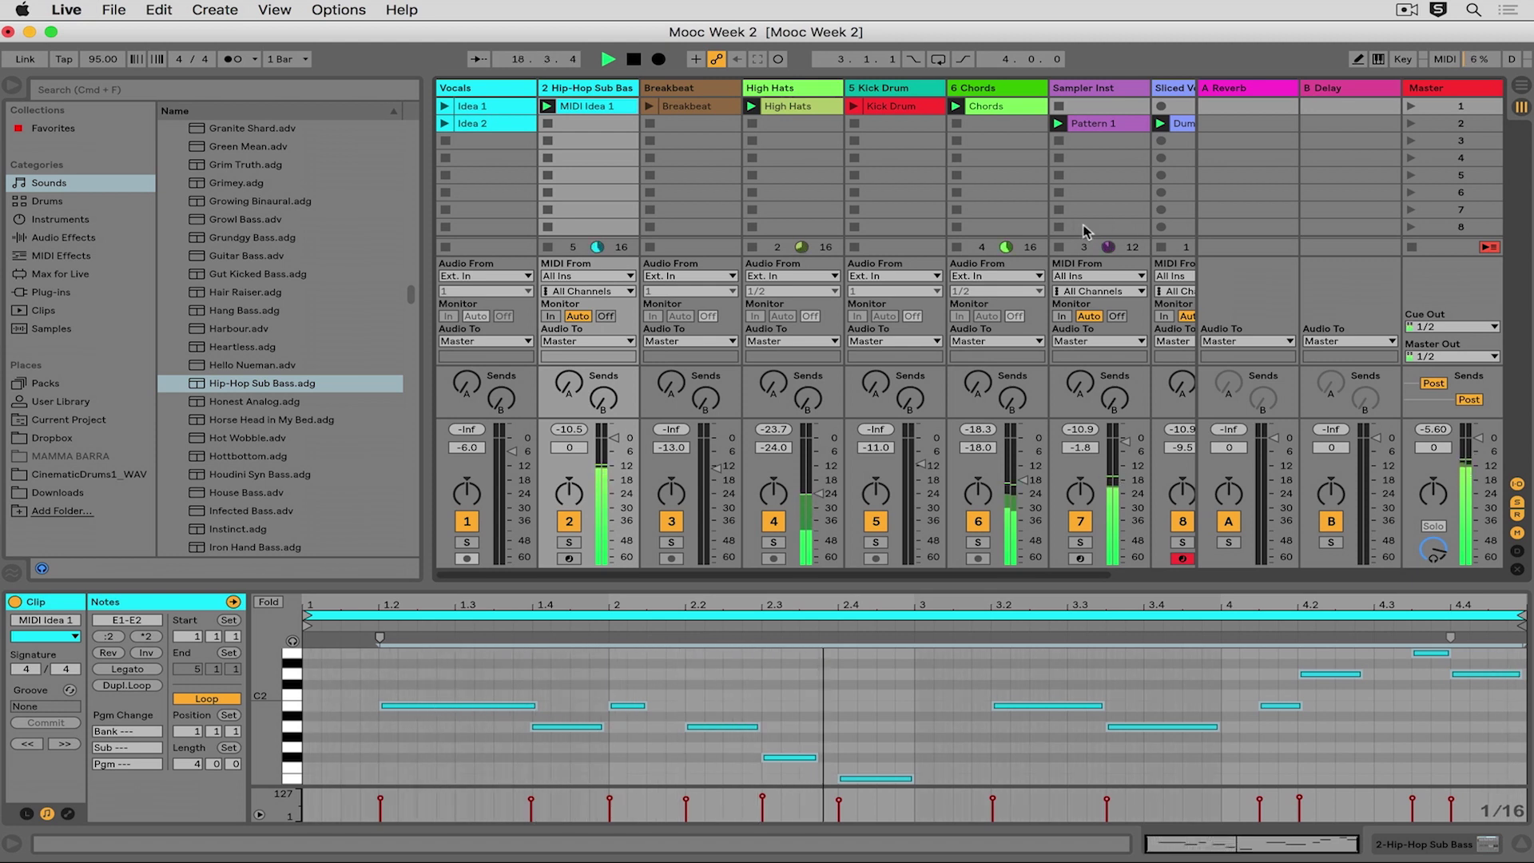
pyautogui.press('space')
pyautogui.hscroll(3, 1041, 182)
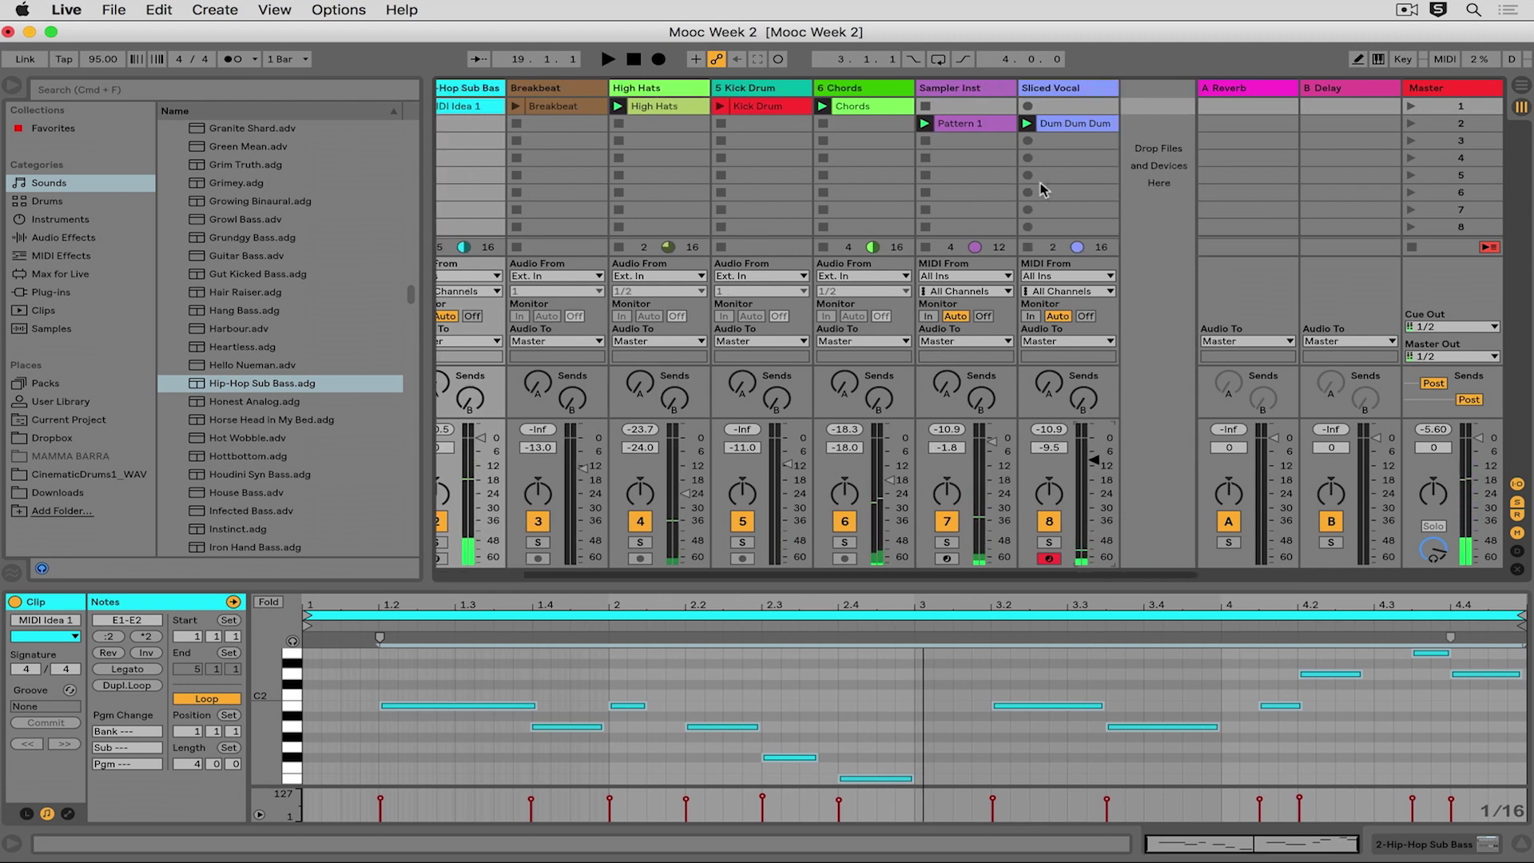
# Go full screen and convert the Breakbeat clip's drums into the new 4 Drums to MIDI track
pyautogui.press('ctrl+super+f')
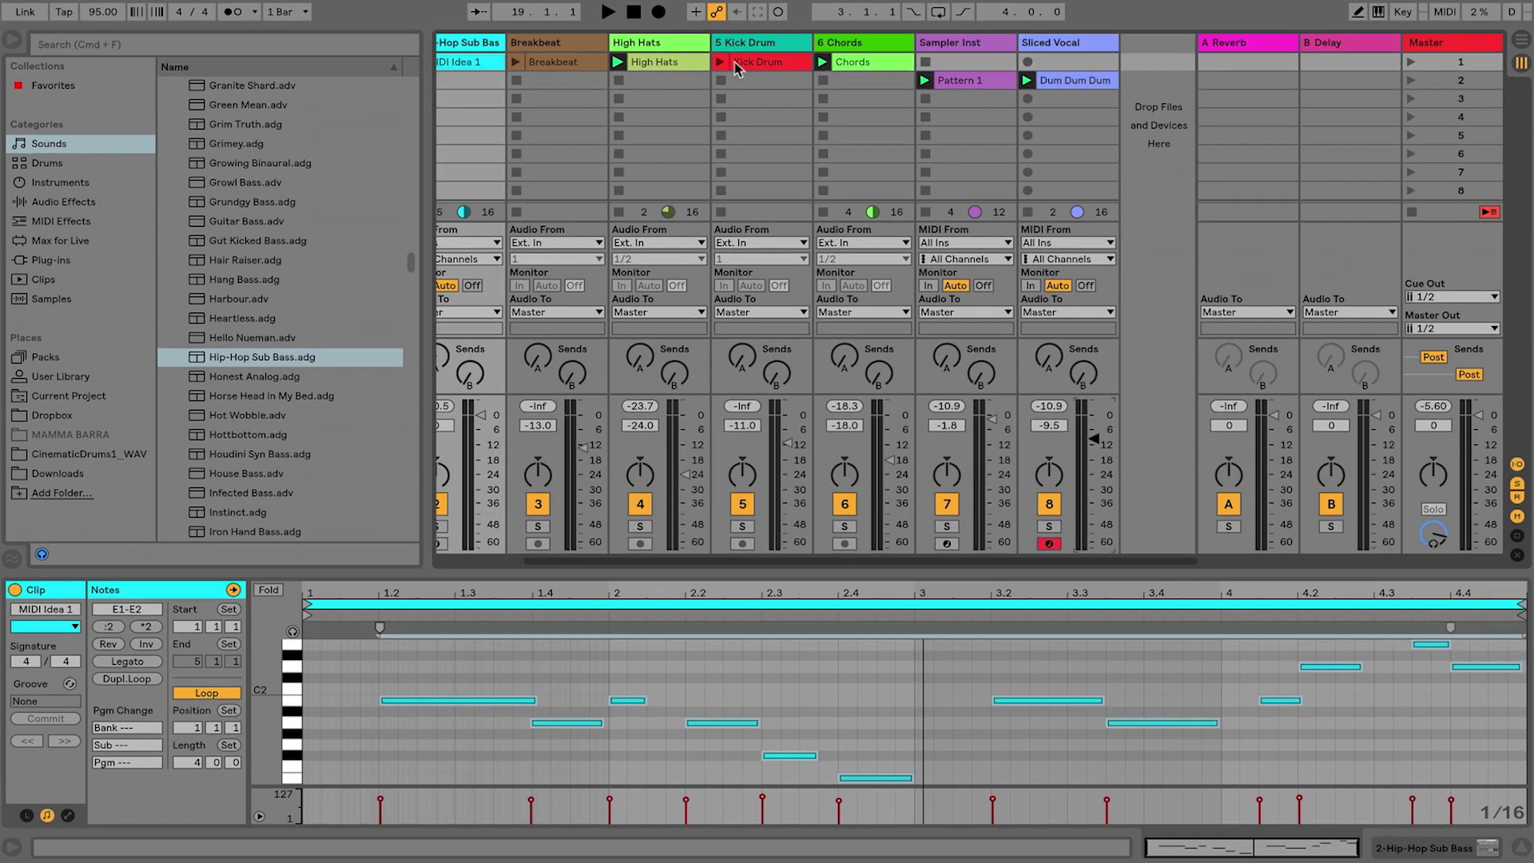
pyautogui.click(649, 69)
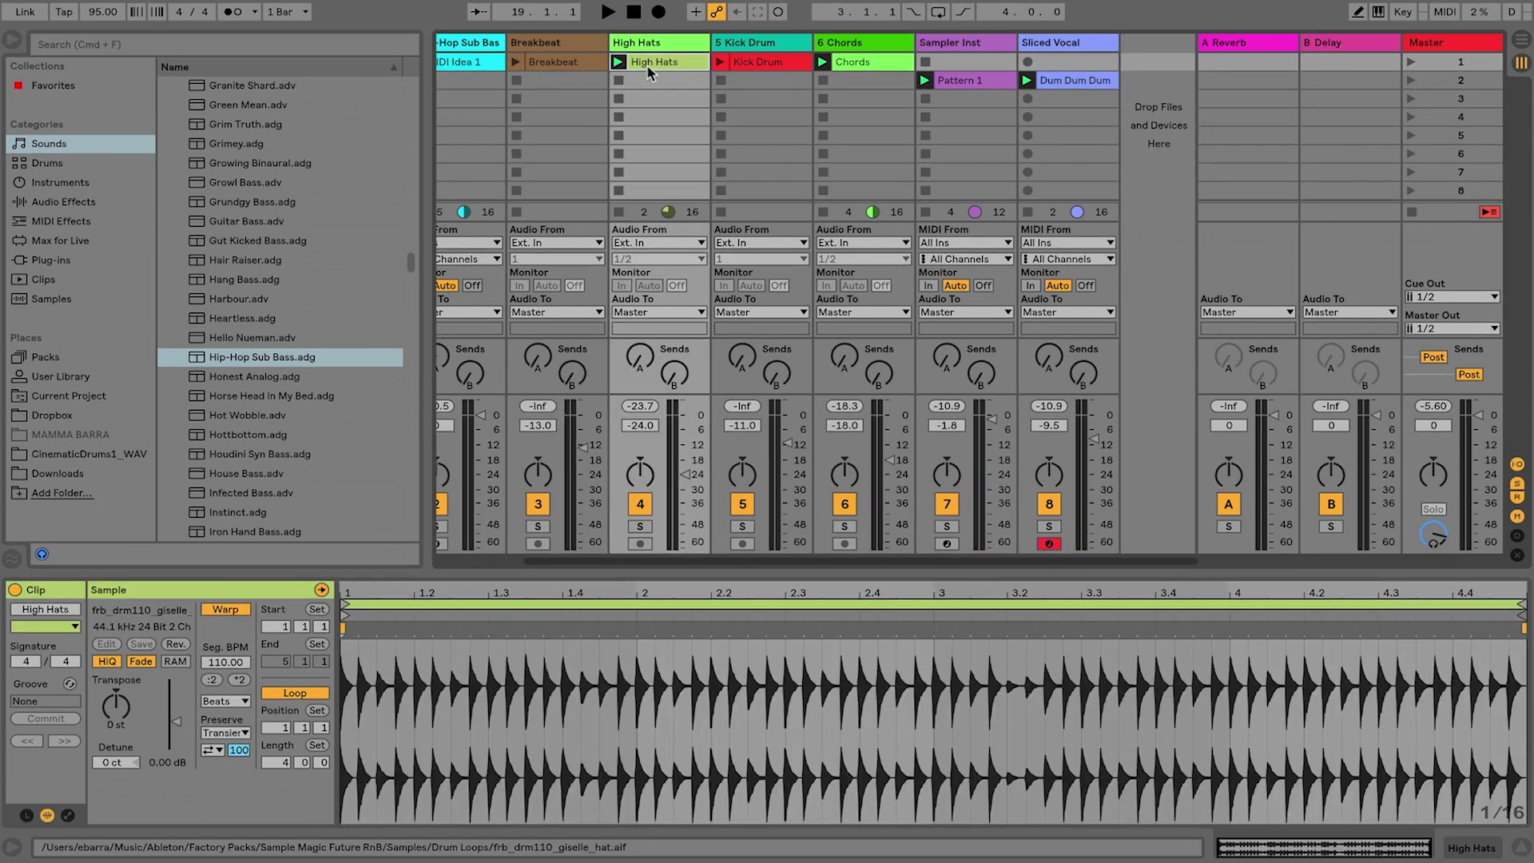
pyautogui.click(566, 64)
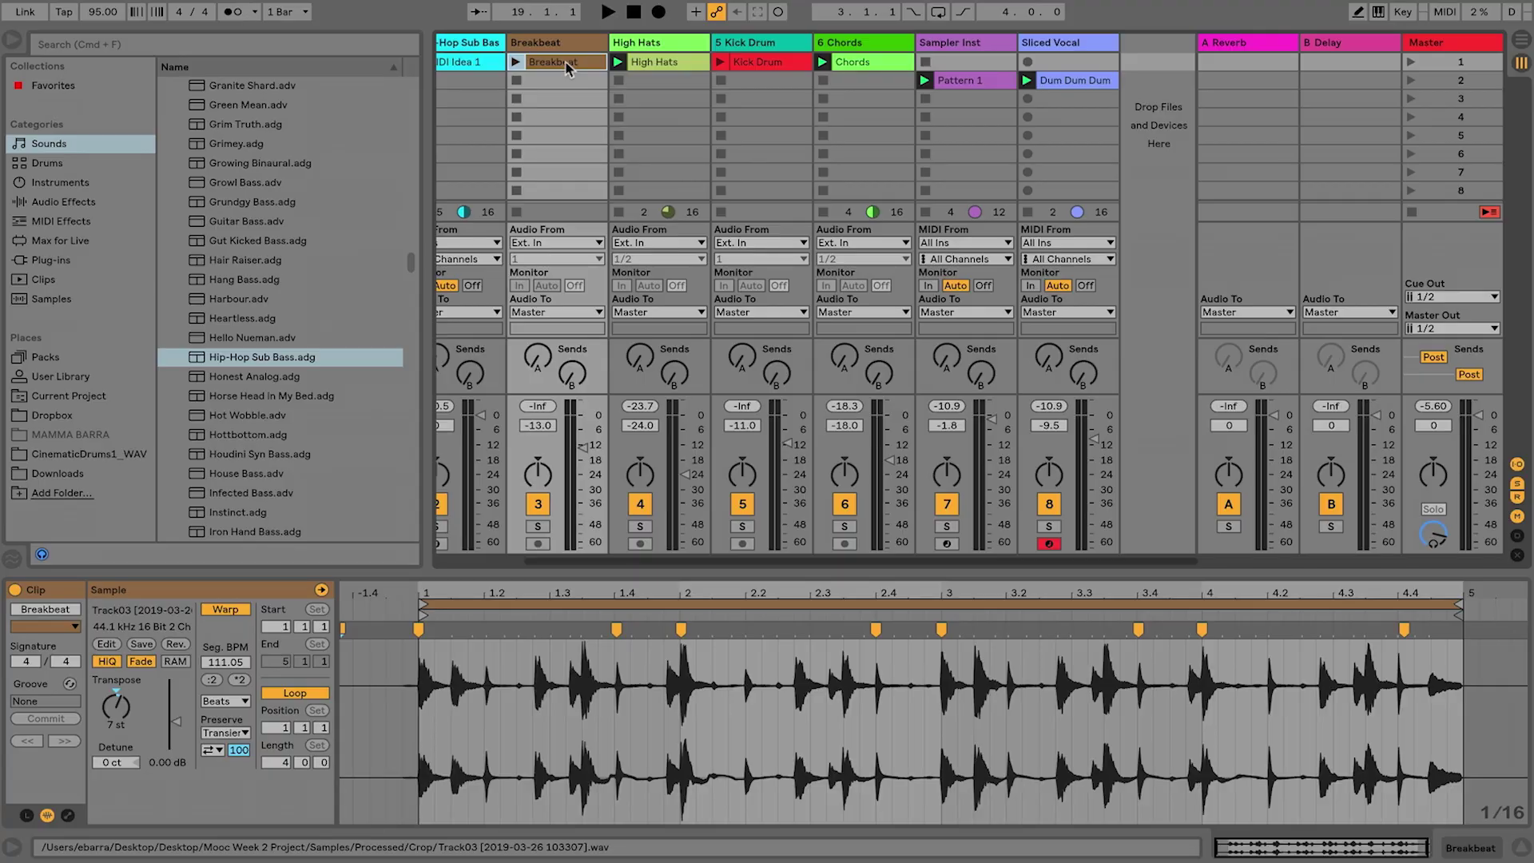
pyautogui.rightClick(568, 67)
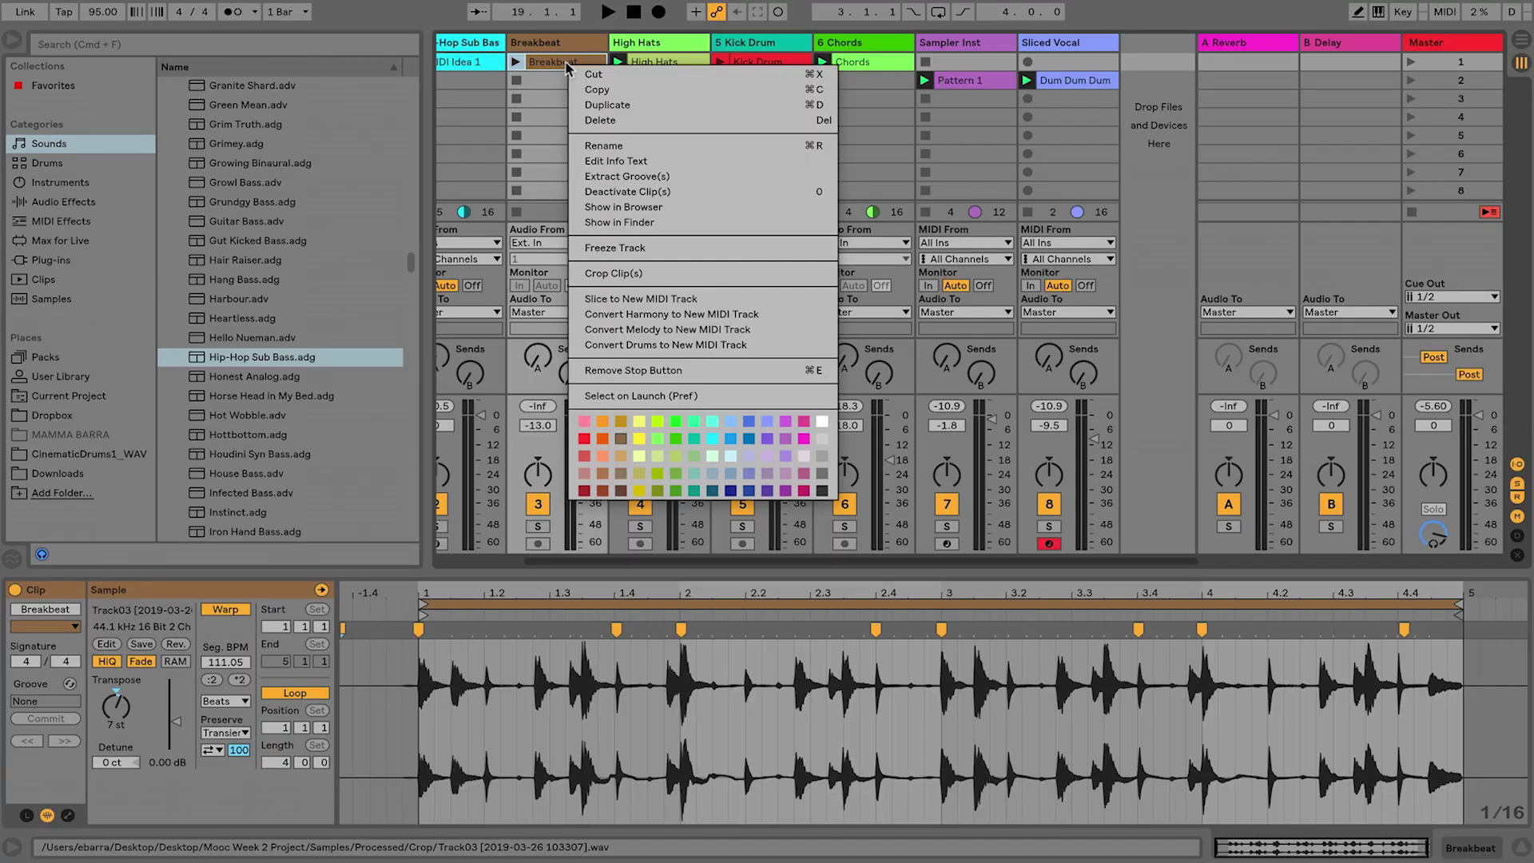
pyautogui.click(677, 345)
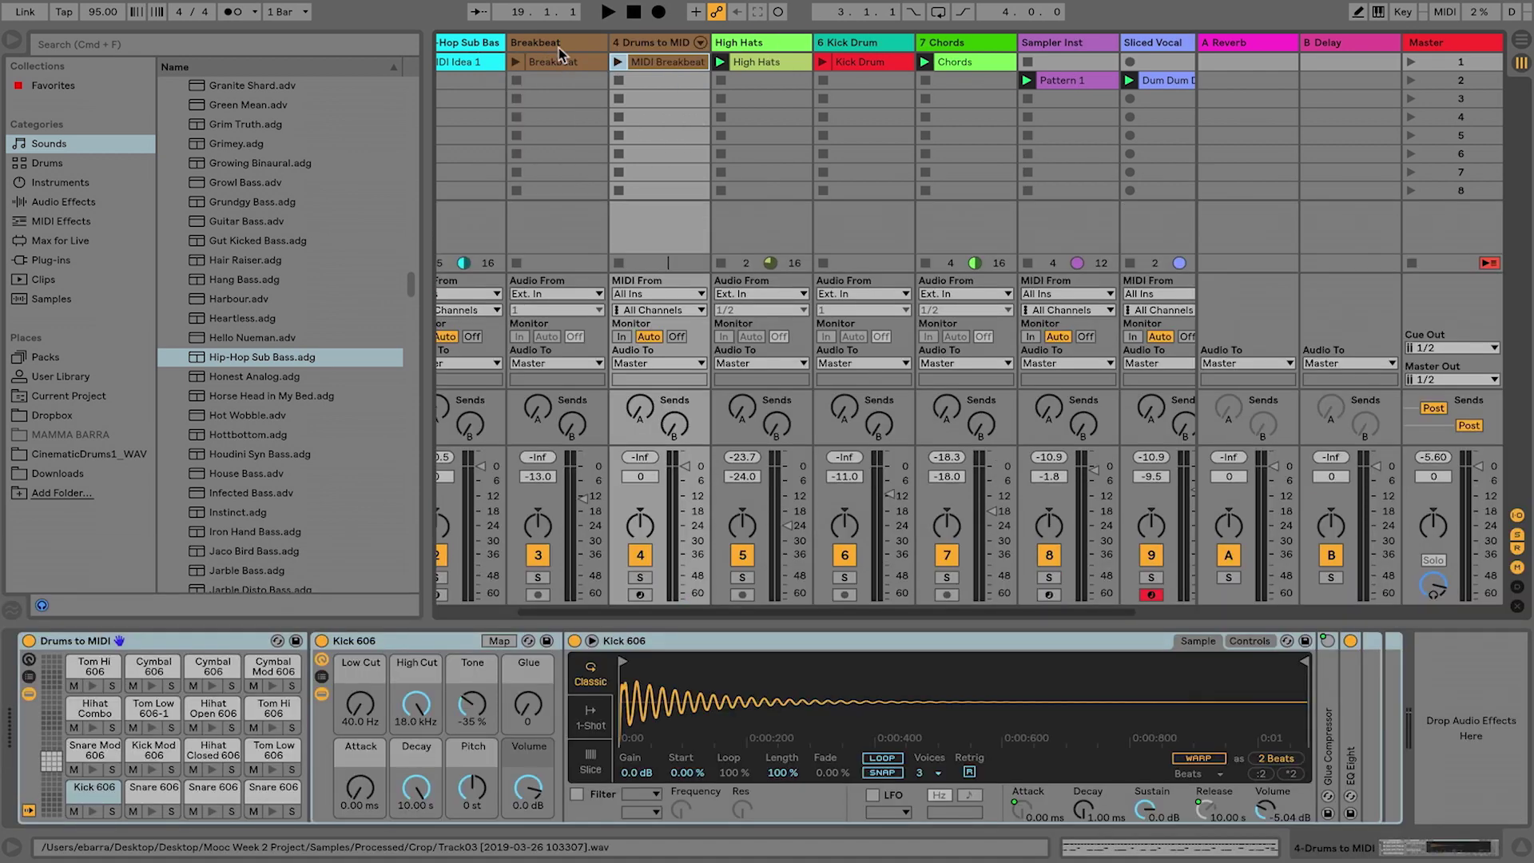
pyautogui.click(562, 125)
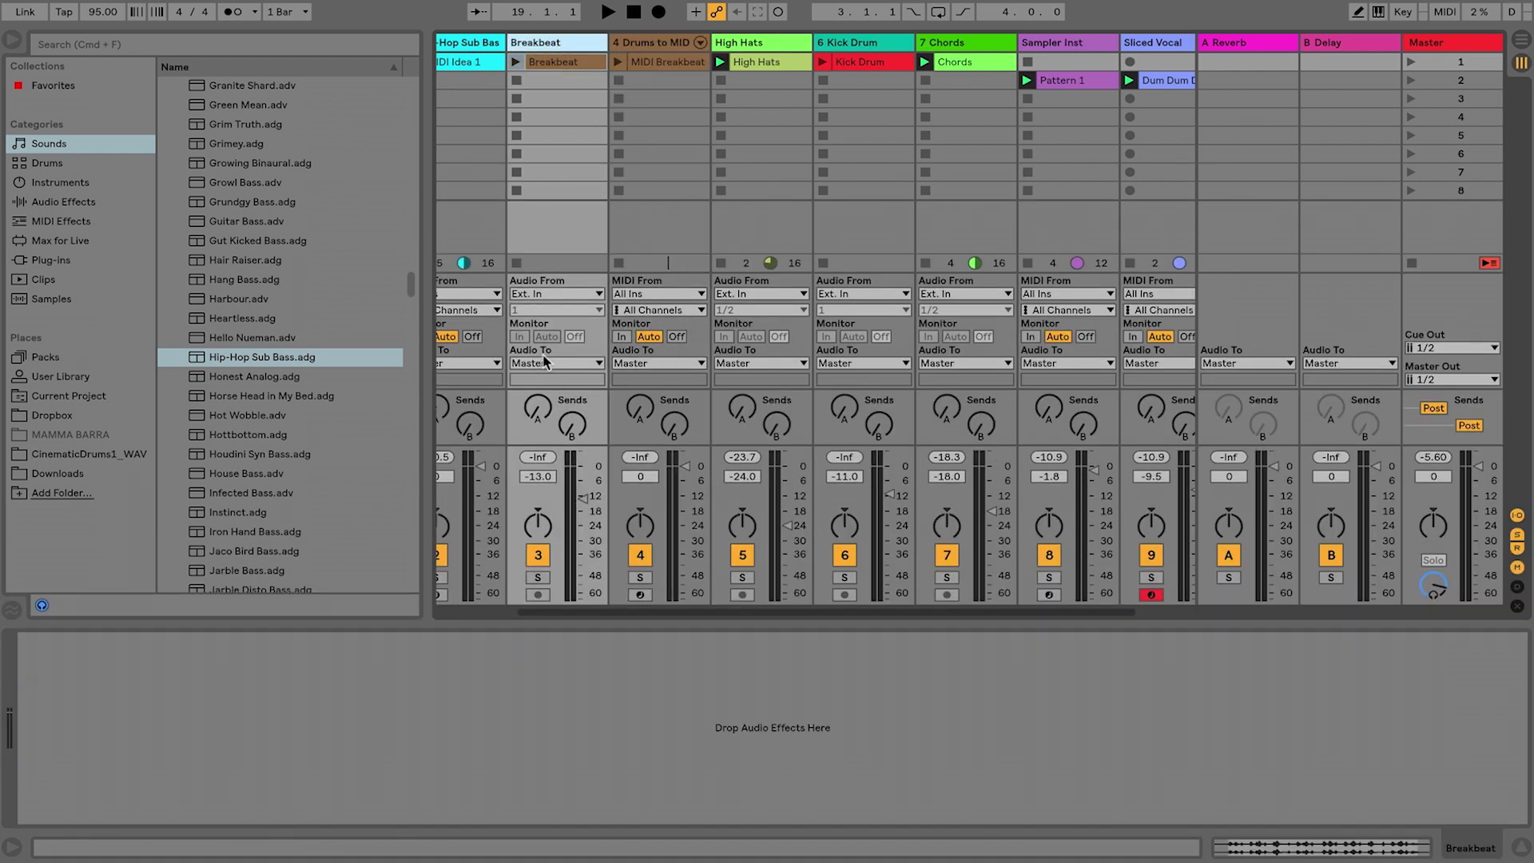
# Stop all clips, launch MIDI Breakbeat, set Breakbeat to -1.8 dB and Drums to MIDI to -9.5 dB
pyautogui.click(1411, 263)
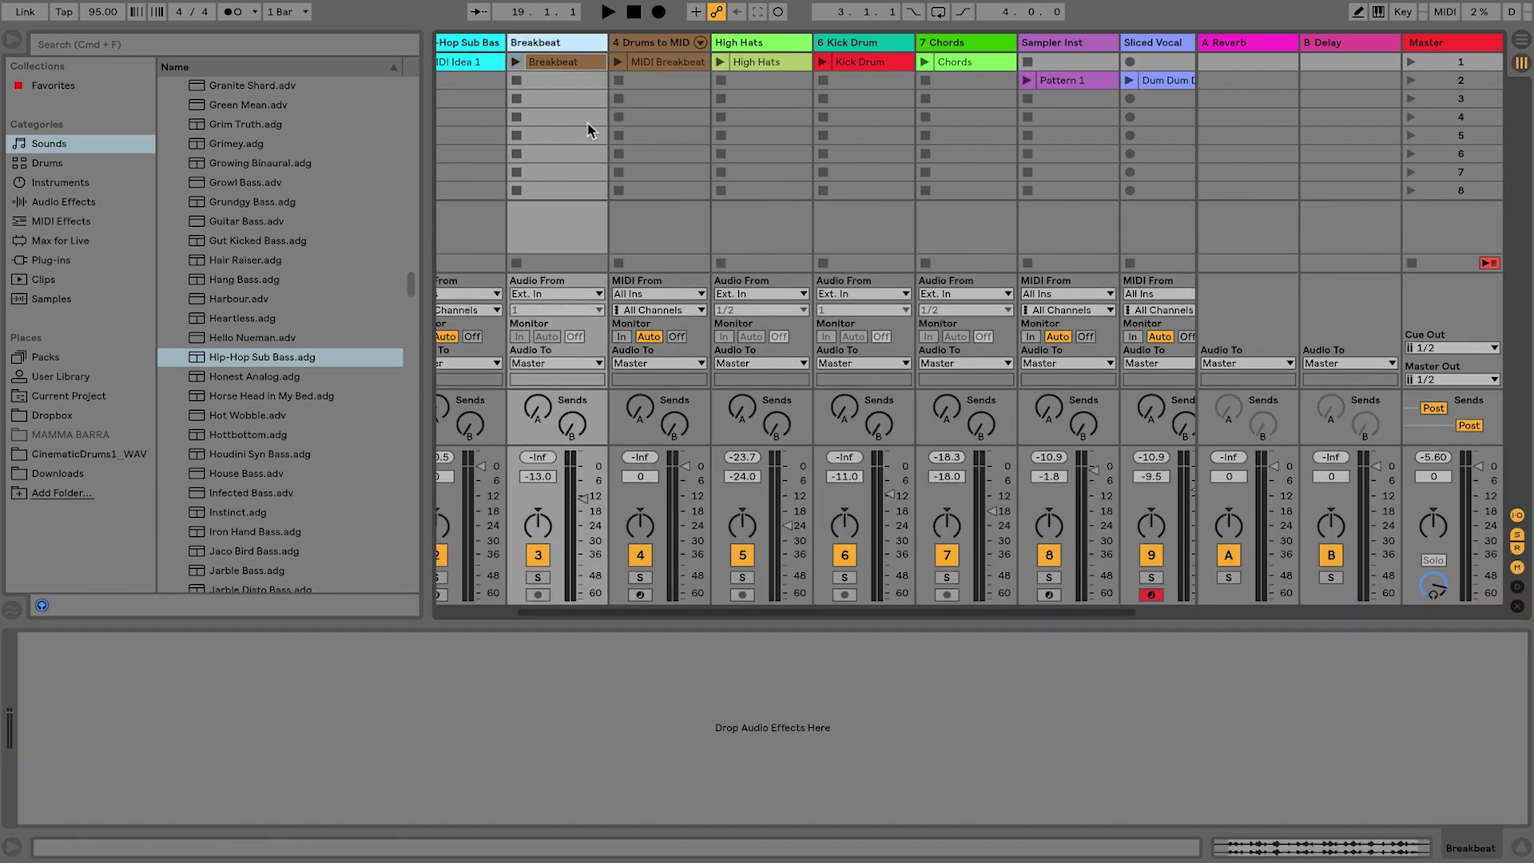
pyautogui.click(617, 63)
pyautogui.click(662, 64)
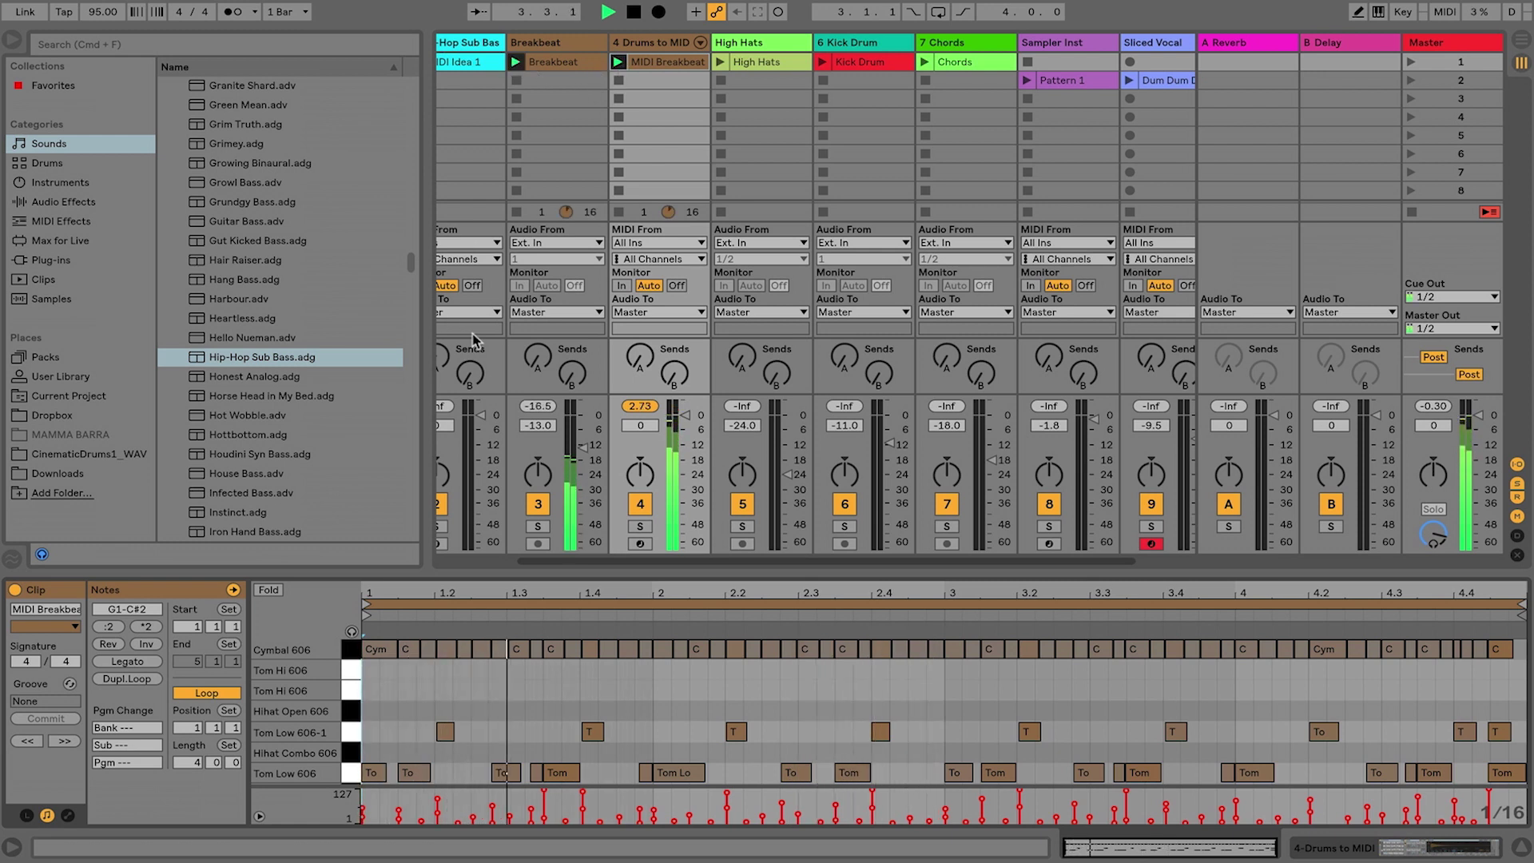
pyautogui.moveTo(581, 444); pyautogui.dragTo(588, 418)
pyautogui.moveTo(685, 415); pyautogui.dragTo(685, 440)
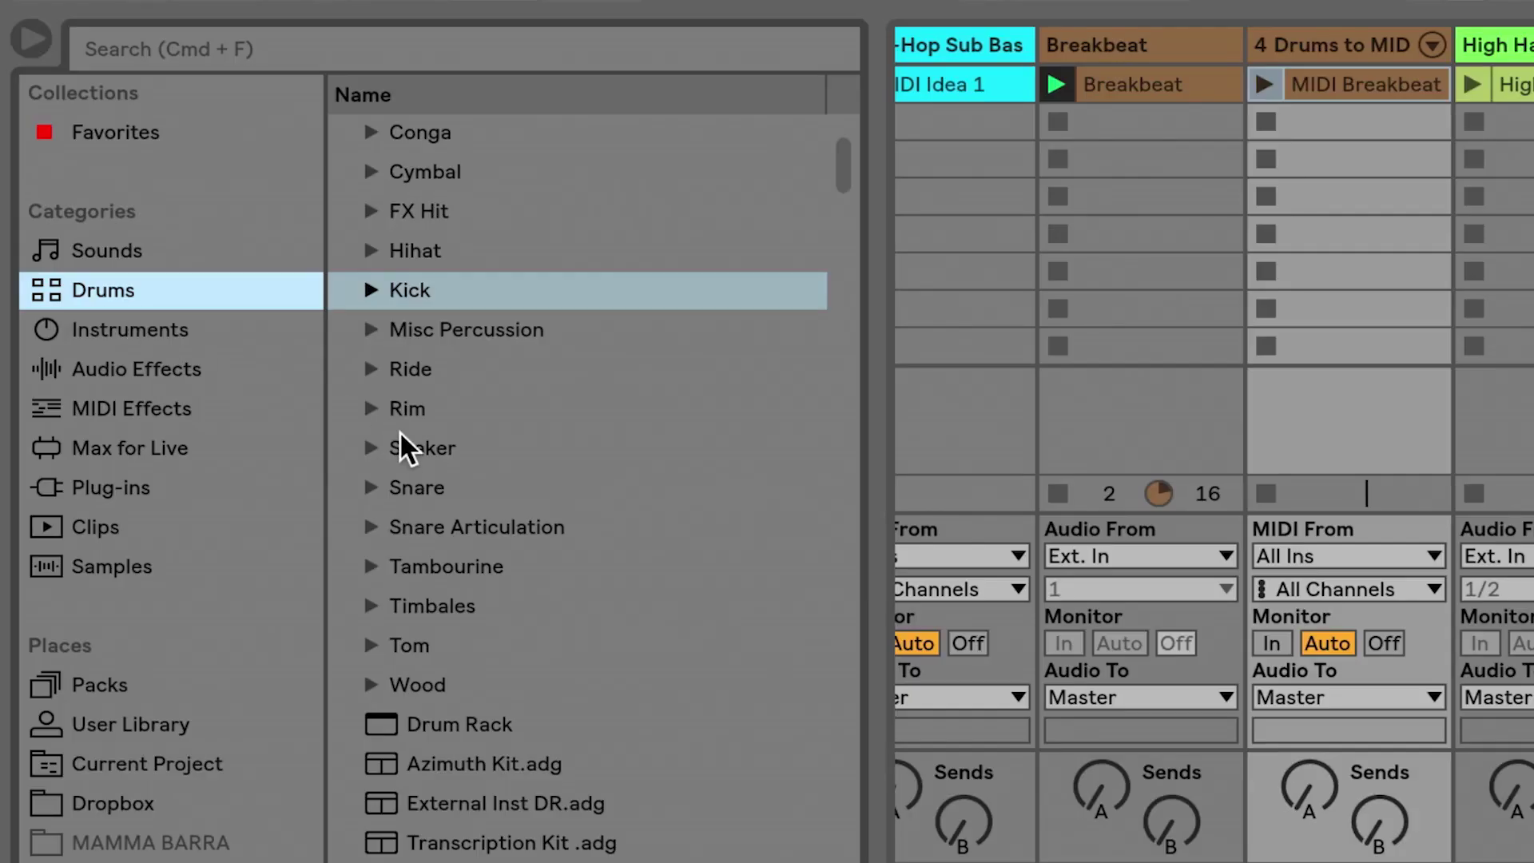
# Replace the Kick 606 pad with frb_kick_victor.aif from Drum Hits > Kick and play it back
pyautogui.scroll(2, 399, 445)
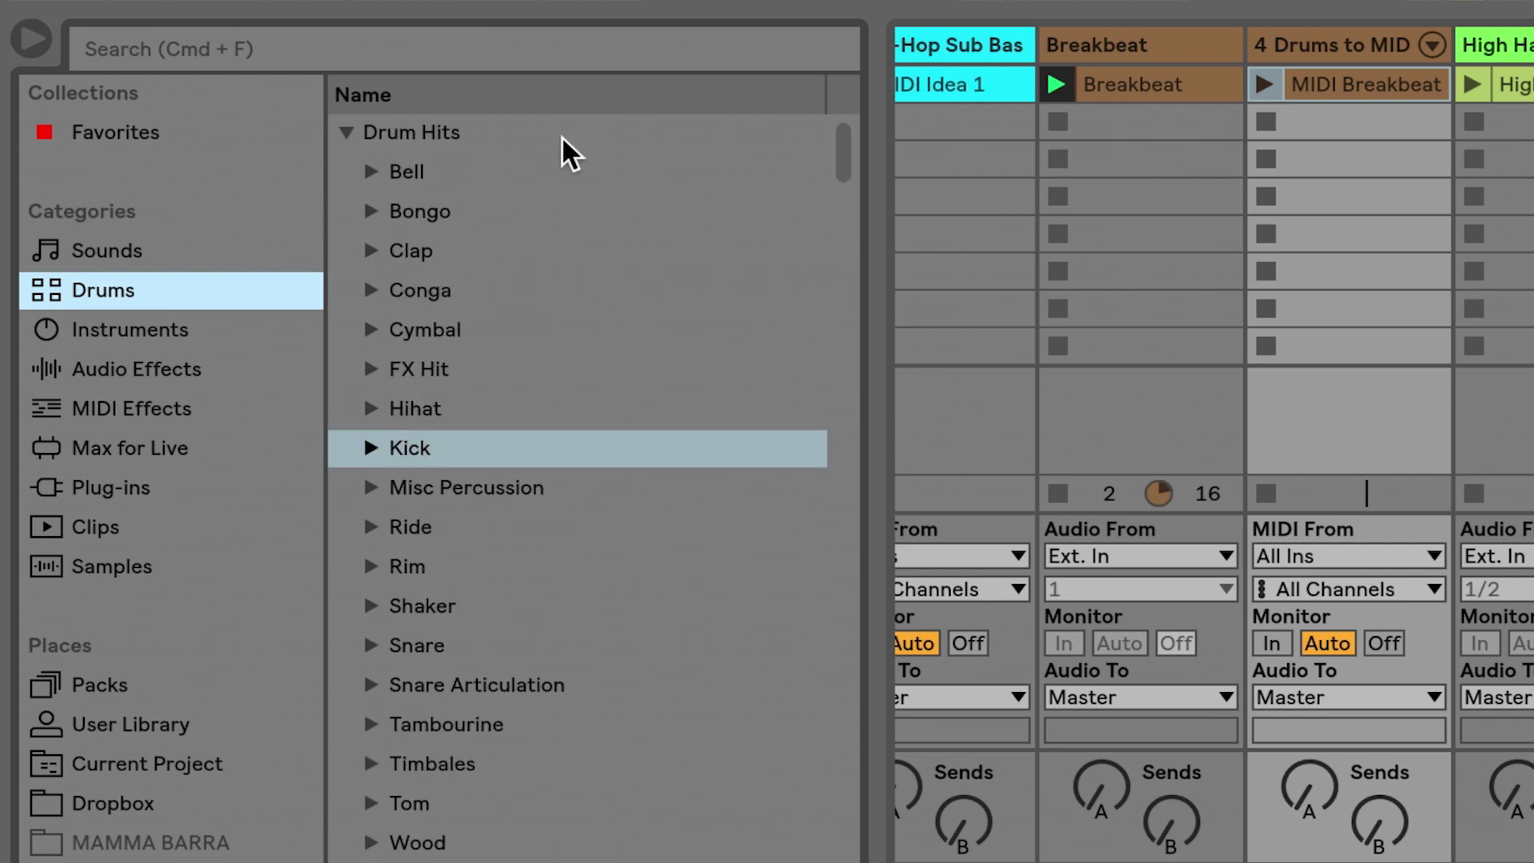
pyautogui.click(369, 447)
pyautogui.scroll(-15, 529, 634)
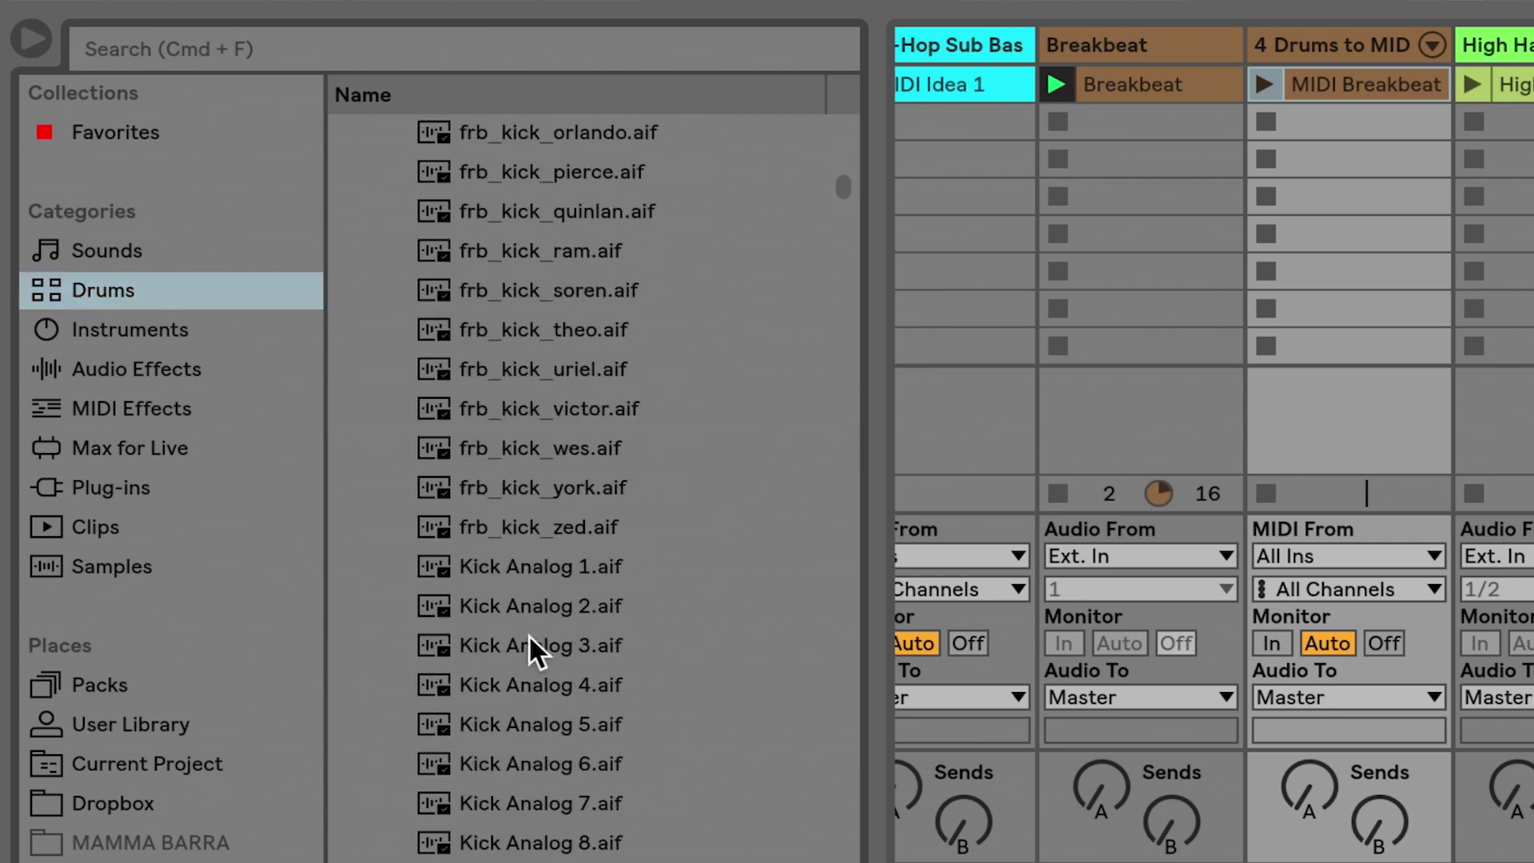
pyautogui.click(524, 399)
pyautogui.click(479, 369)
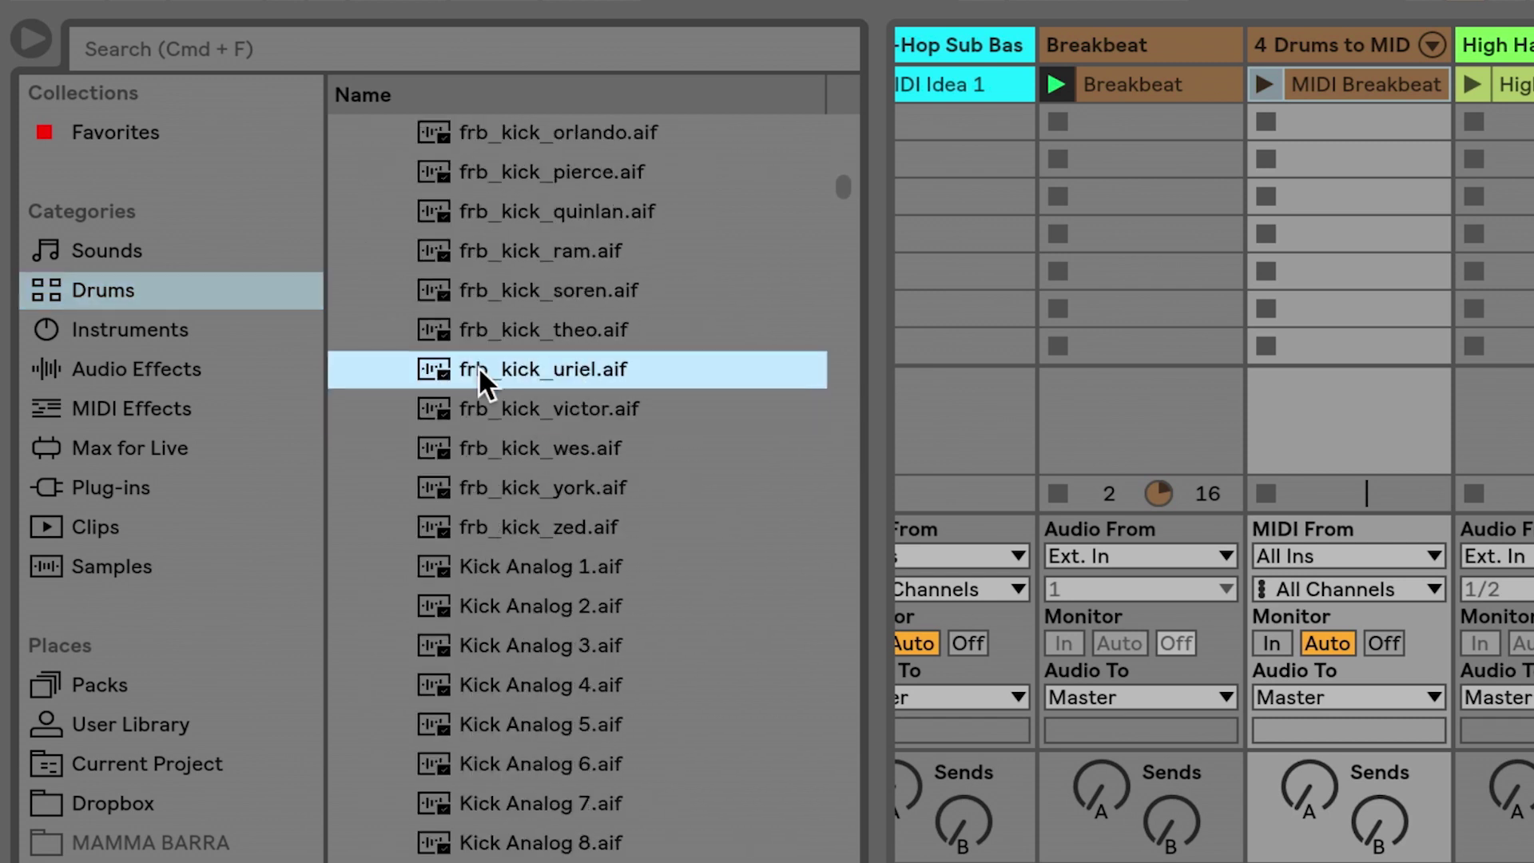
pyautogui.moveTo(521, 406); pyautogui.dragTo(220, 862)
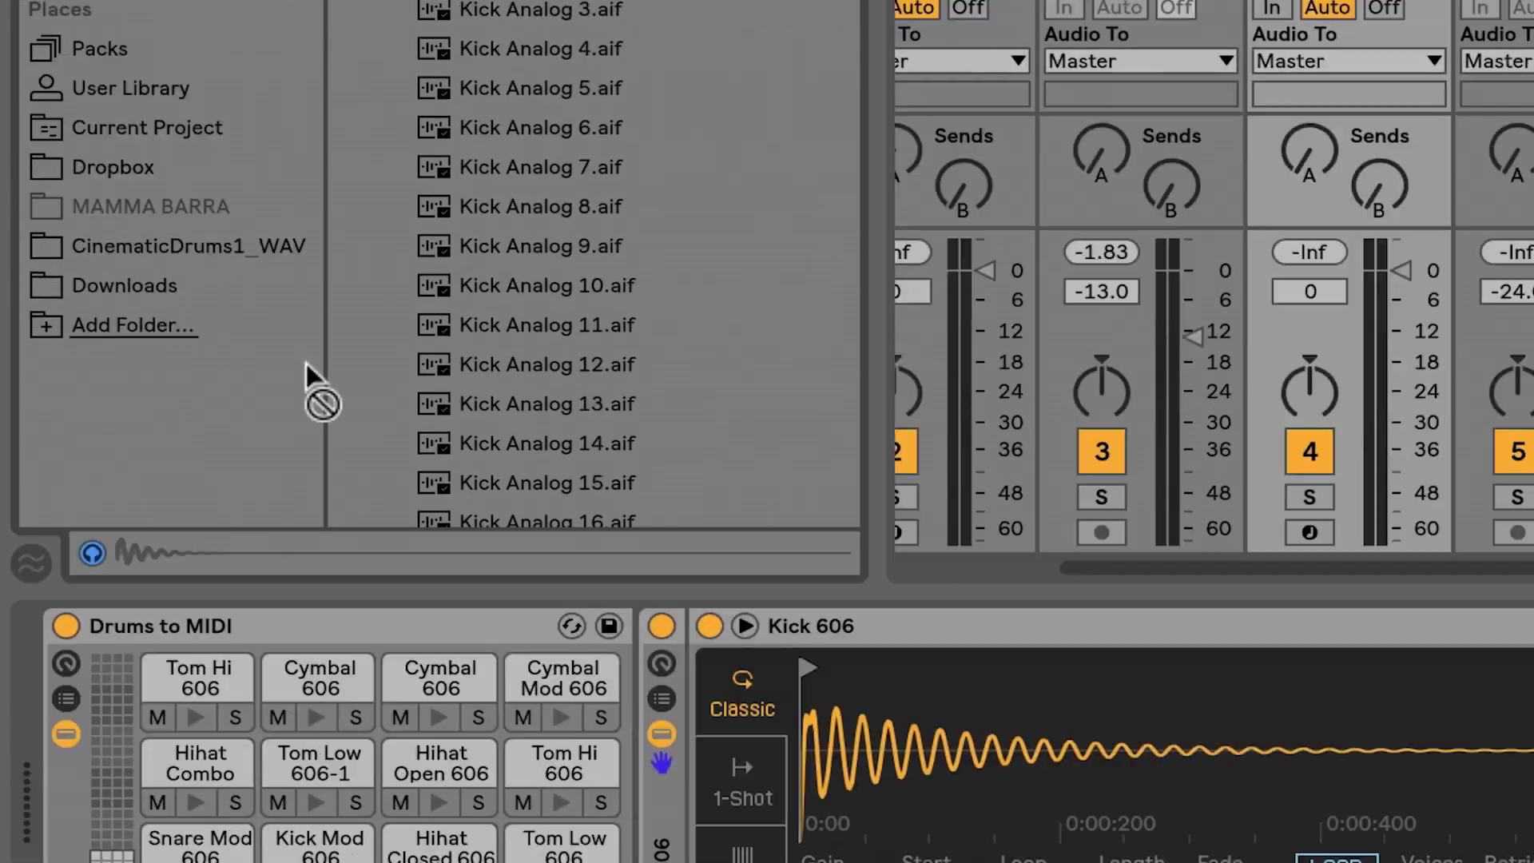
pyautogui.moveTo(218, 692); pyautogui.dragTo(208, 712)
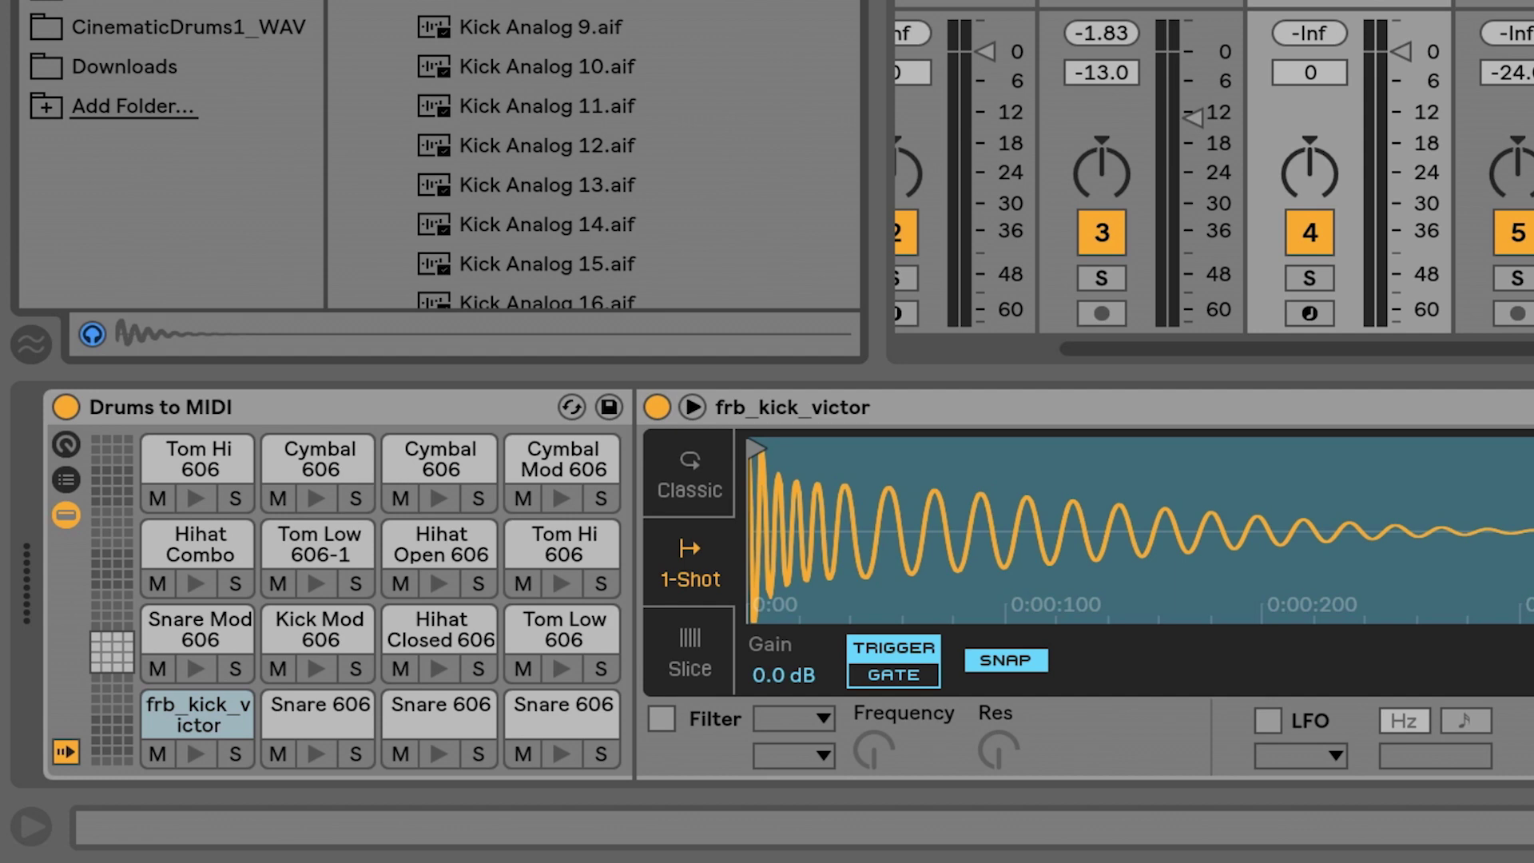
pyautogui.press('space')
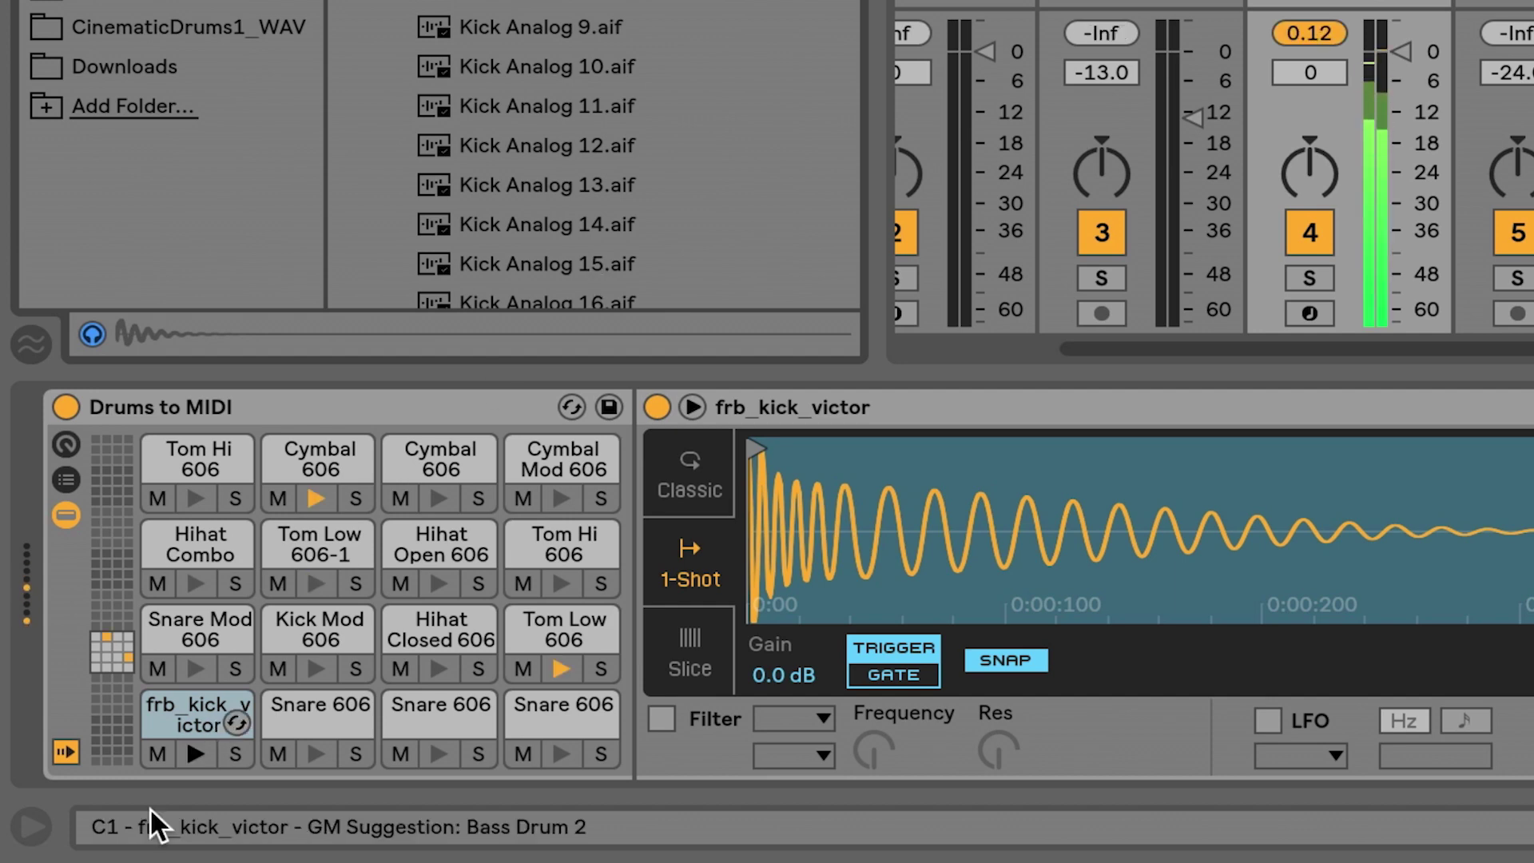
# Swap the Cymbal 606 pad for Kick Analog 1, launch Chords, and stop the Drums to MIDI clip
pyautogui.click(324, 448)
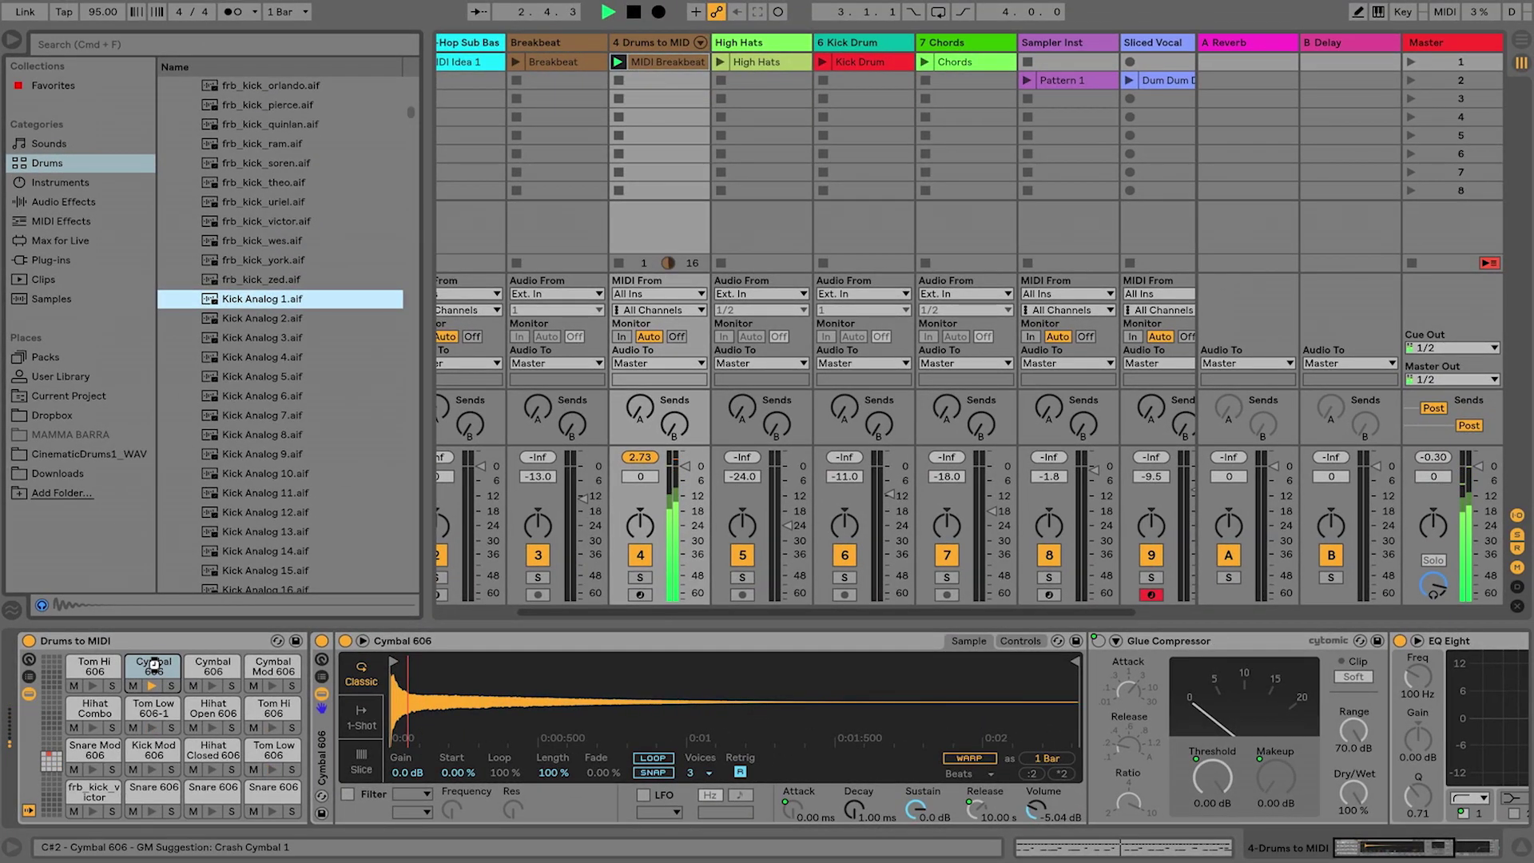
pyautogui.moveTo(154, 666); pyautogui.dragTo(157, 669)
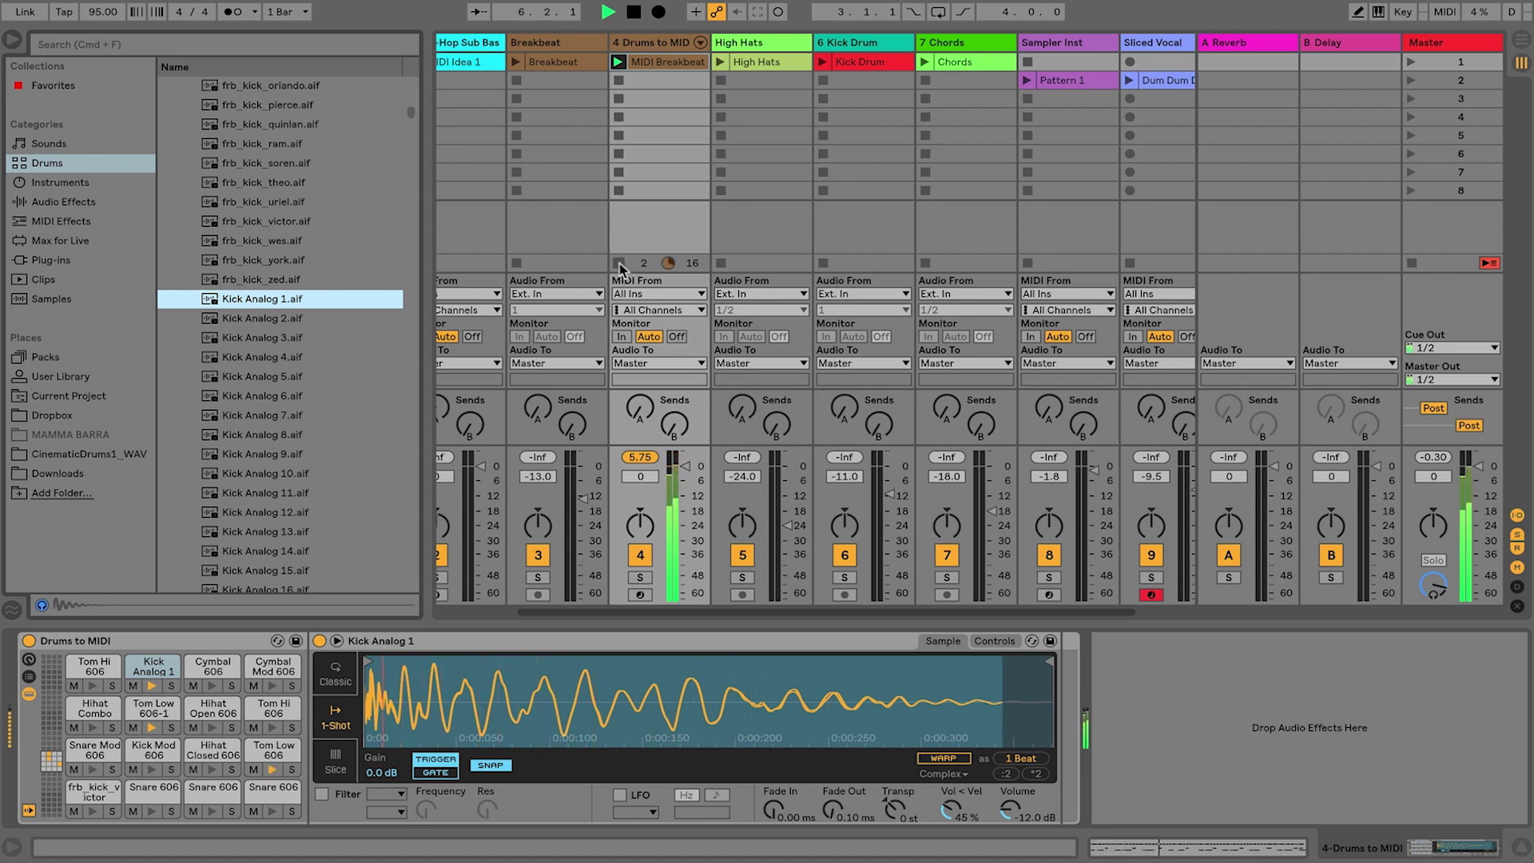
pyautogui.click(925, 62)
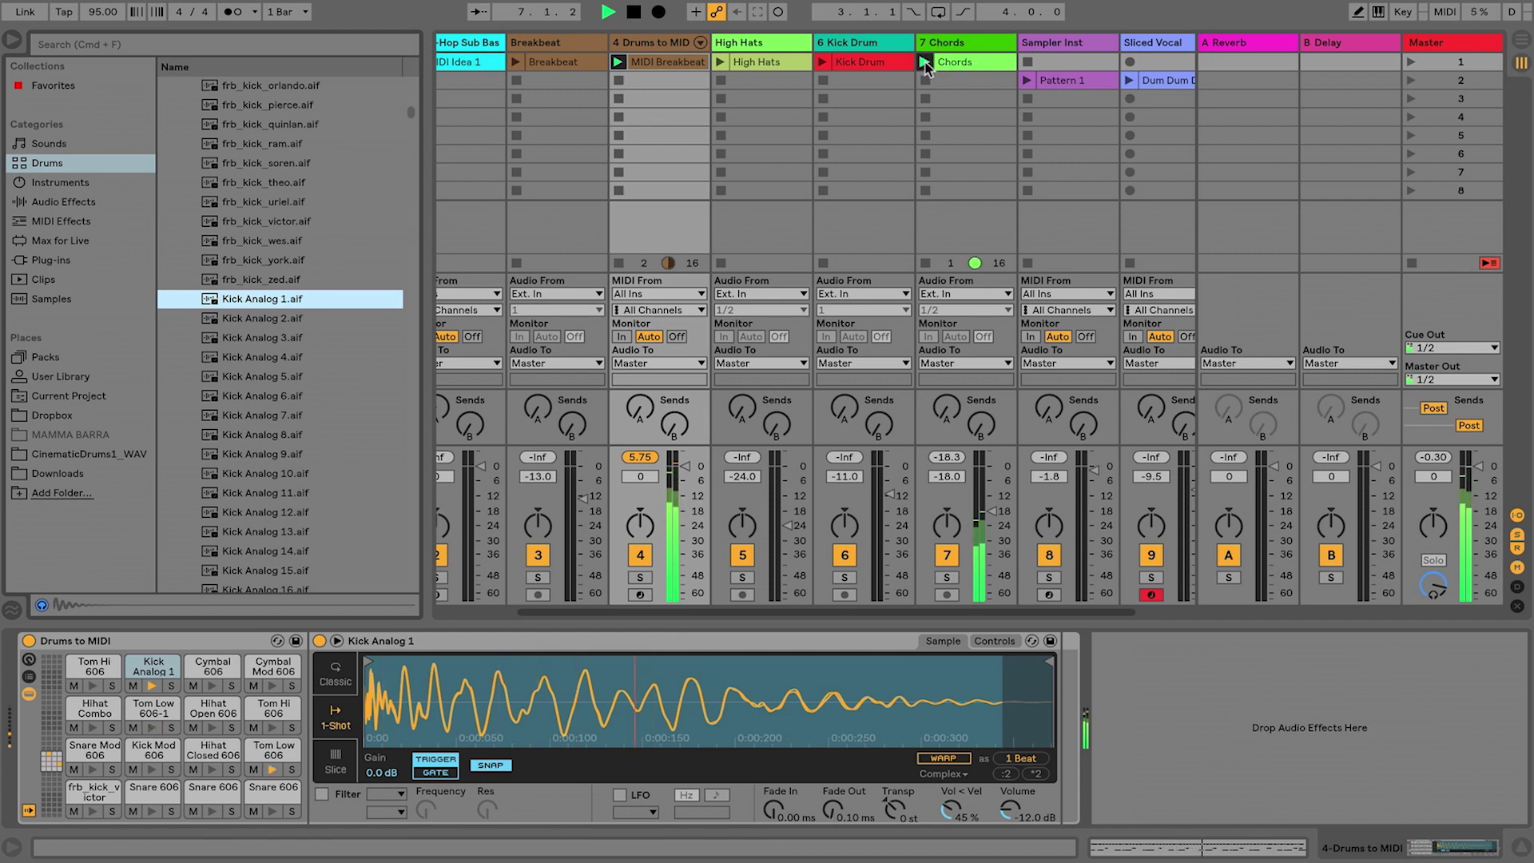
pyautogui.click(619, 264)
pyautogui.click(935, 210)
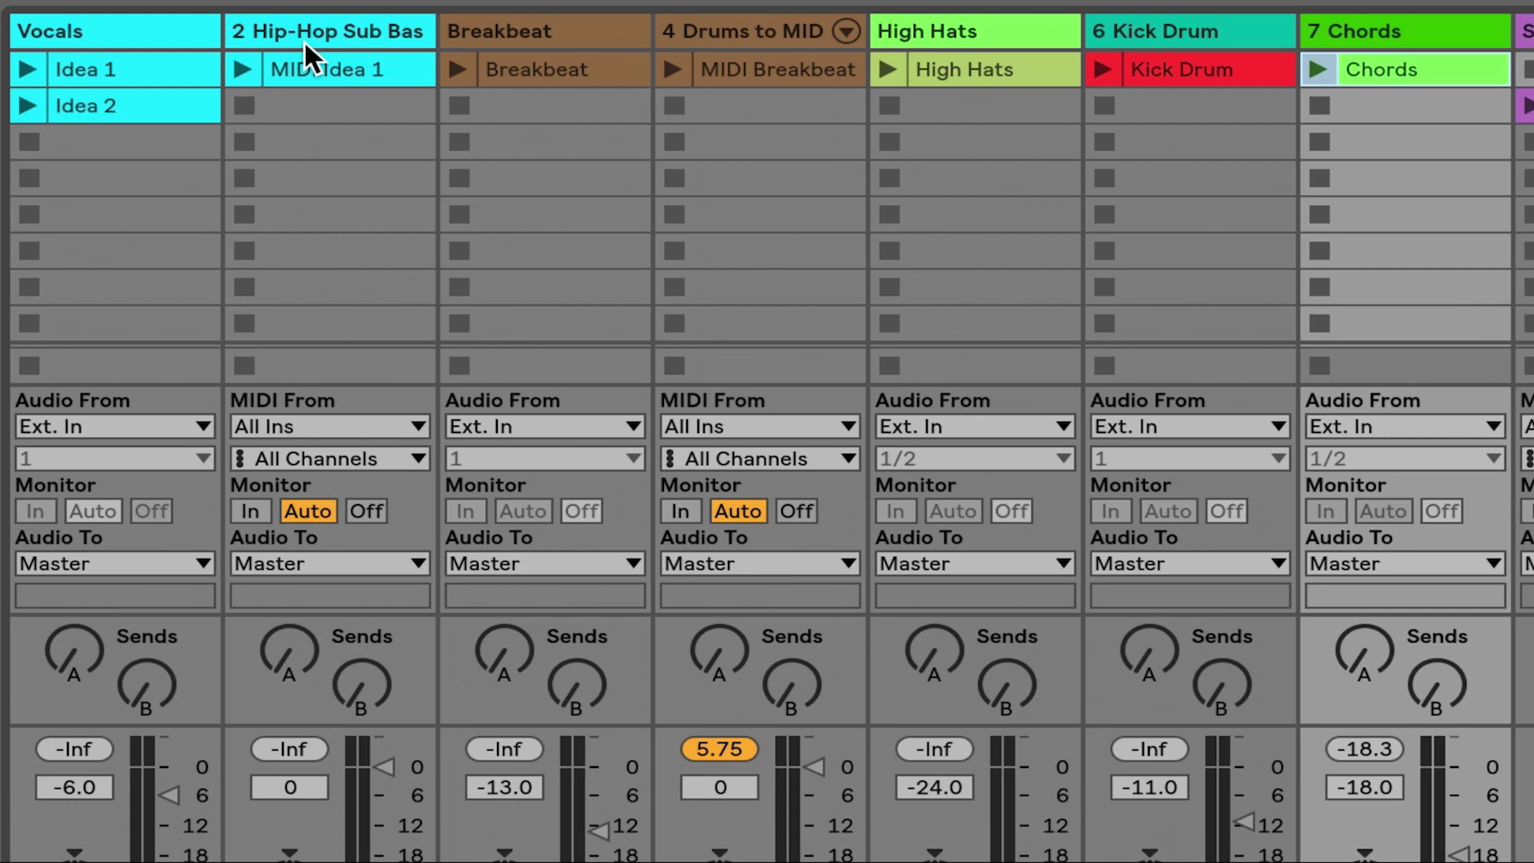
# Play the MIDI Idea 1 clip on the 2 Hip-Hop Sub Bass track, then stop playback
pyautogui.click(588, 94)
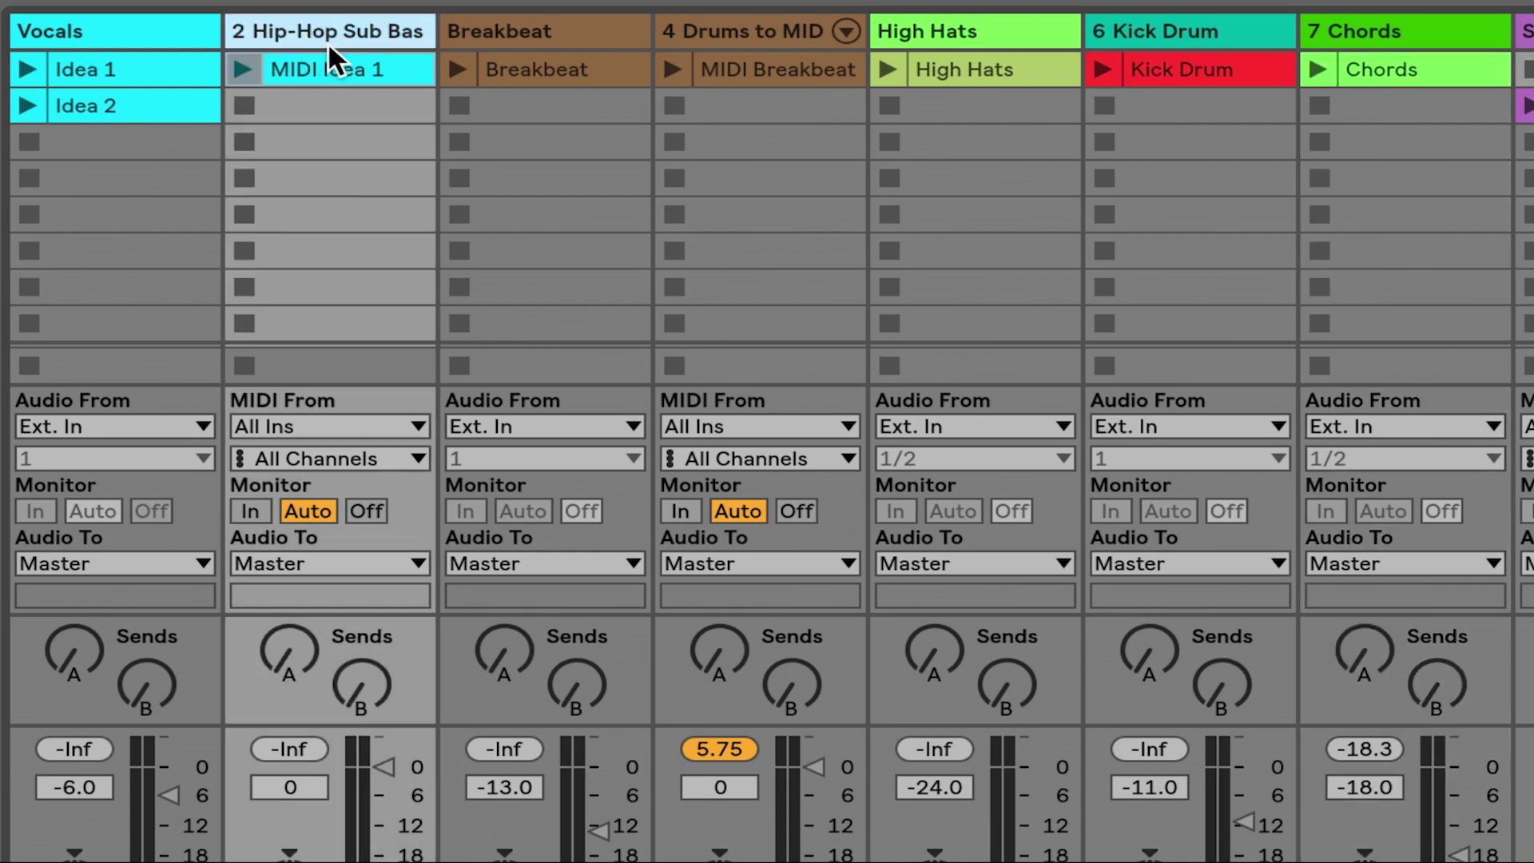
pyautogui.click(241, 70)
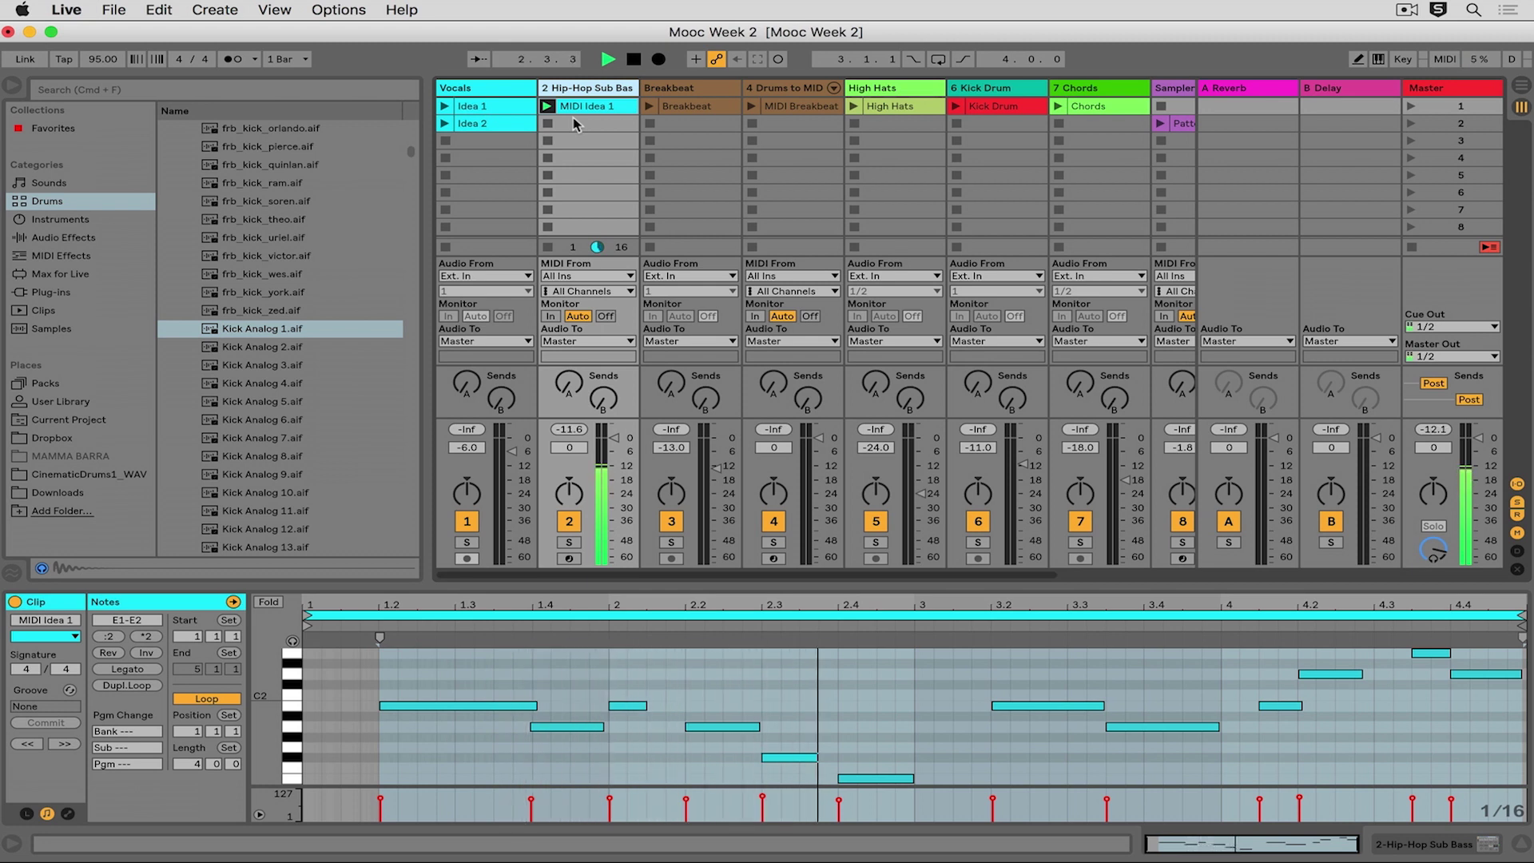
pyautogui.press('space')
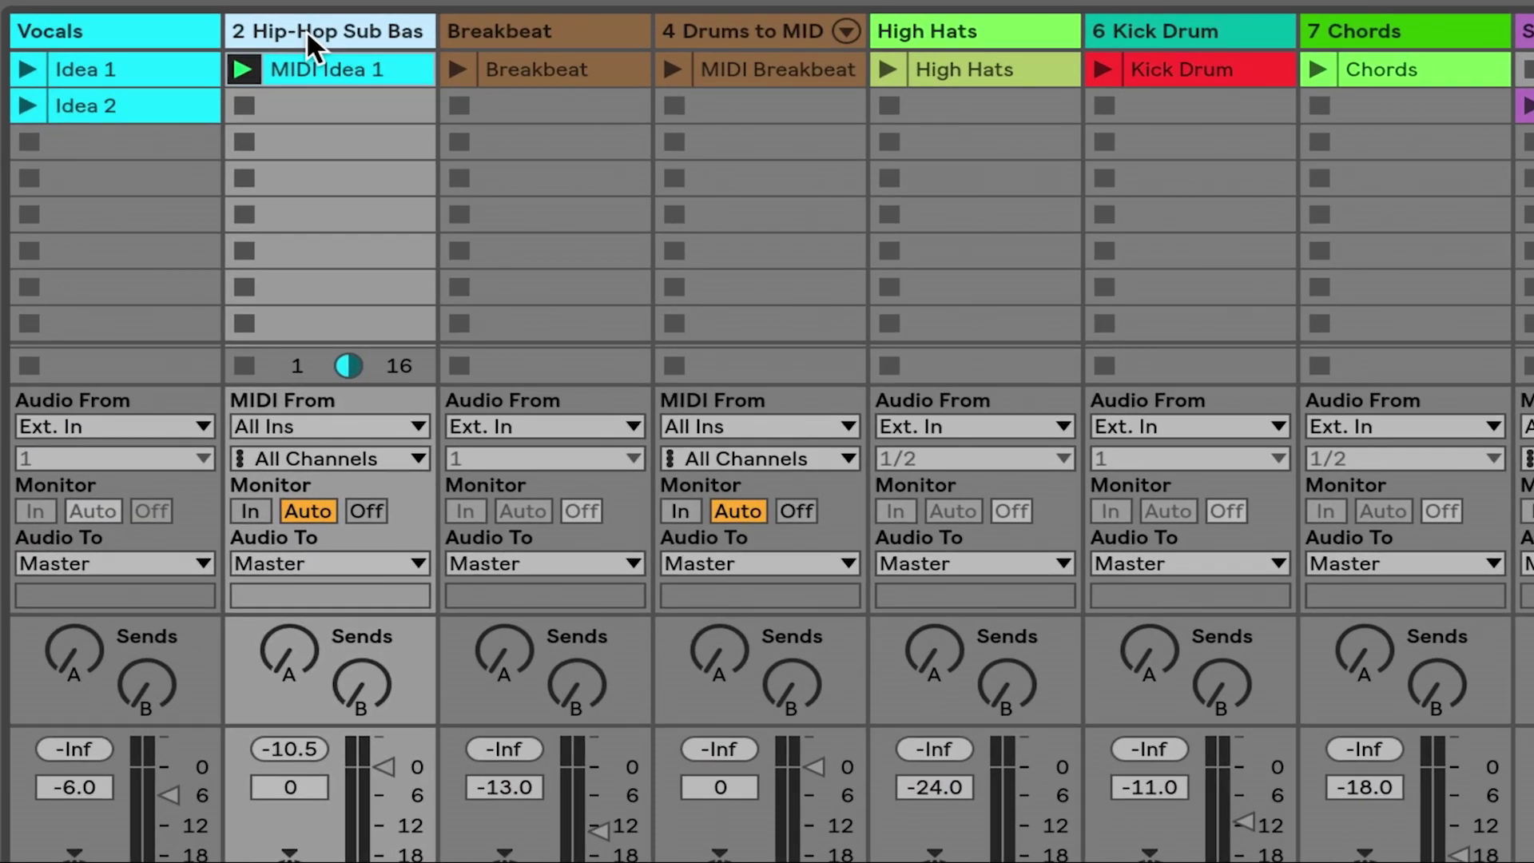
# Freeze the 2 Hip-Hop Sub Bass track from its header's context menu
pyautogui.rightClick(576, 88)
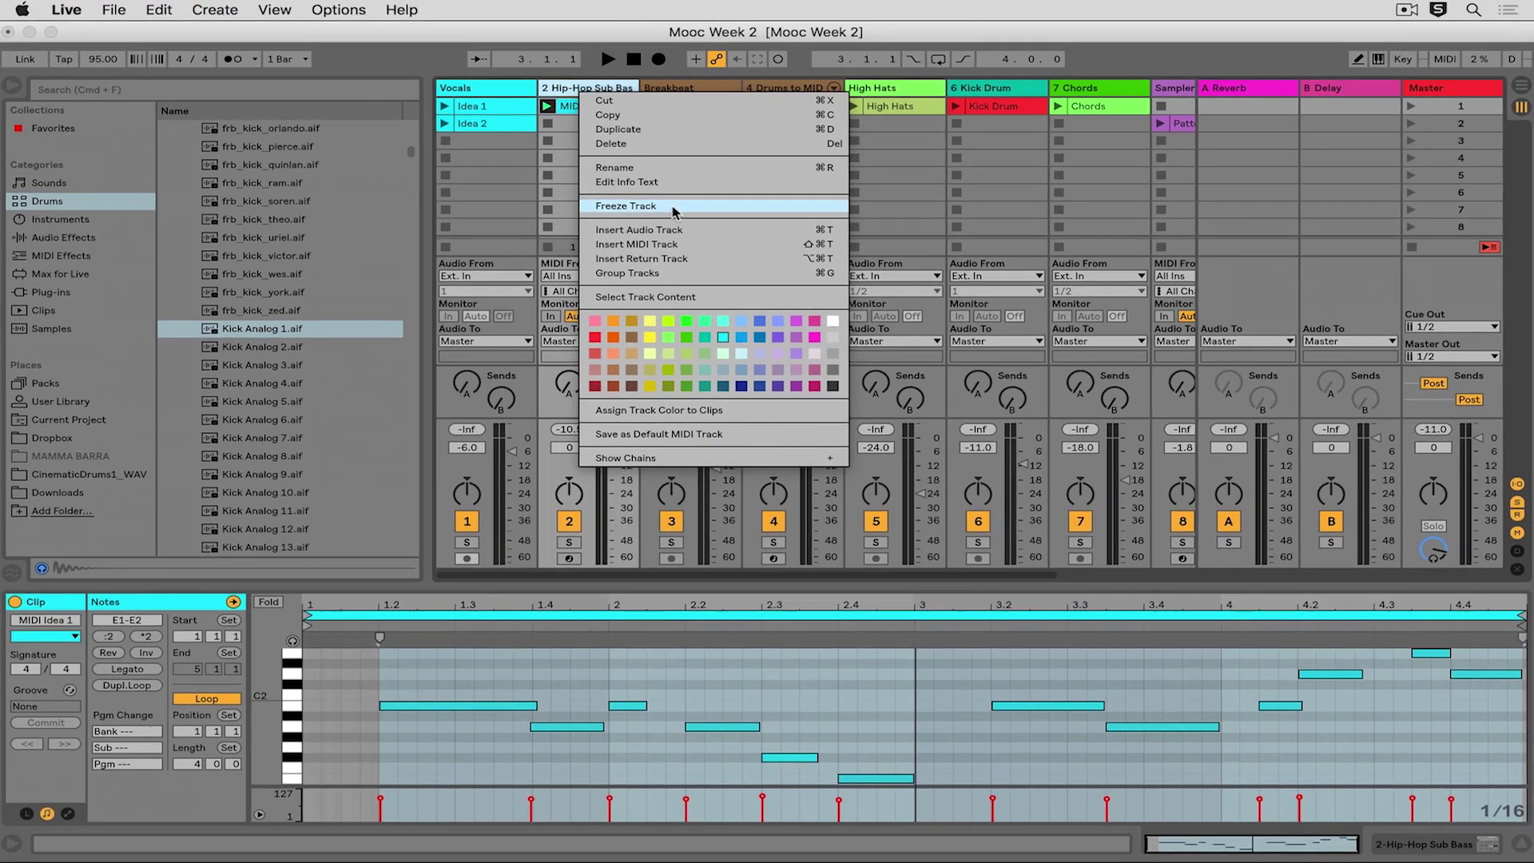
pyautogui.click(507, 279)
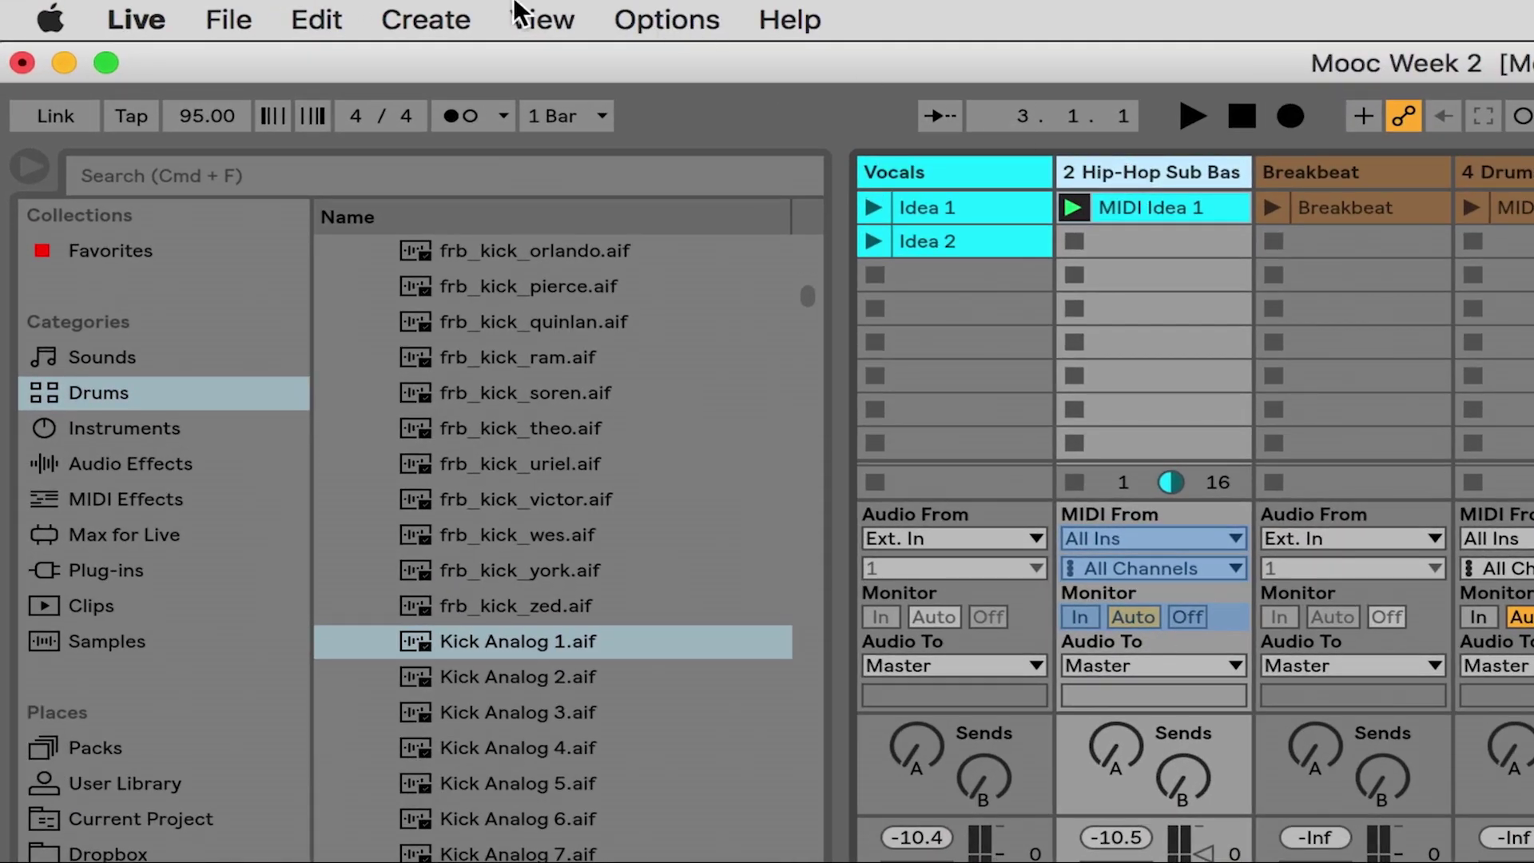
# Insert a new audio track and drag the frozen MIDI Idea 1 clip into its first slot
pyautogui.click(515, 20)
pyautogui.moveTo(423, 16)
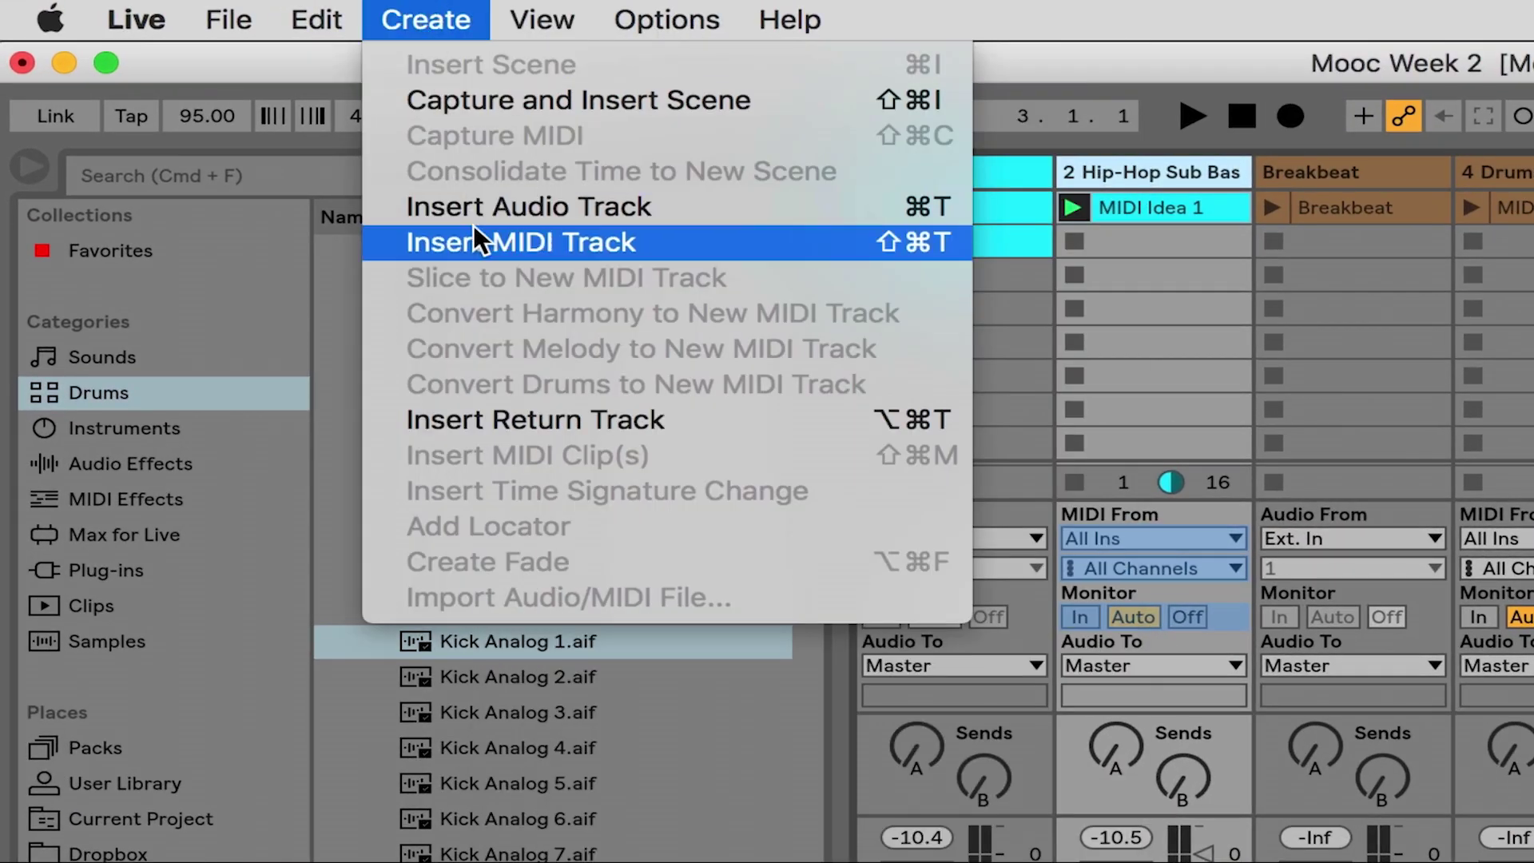
pyautogui.click(448, 206)
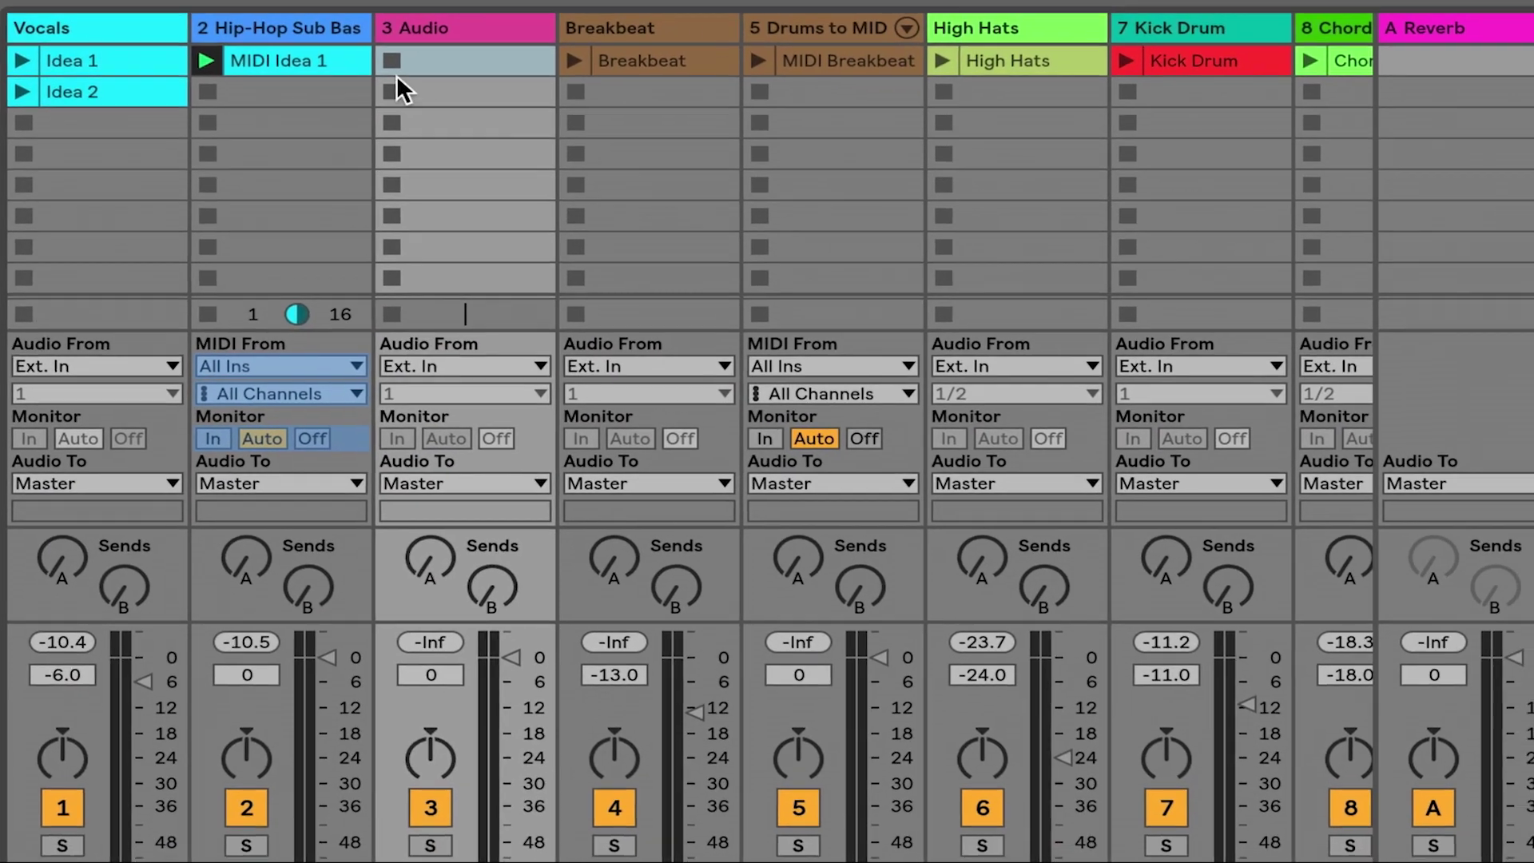
pyautogui.click(418, 29)
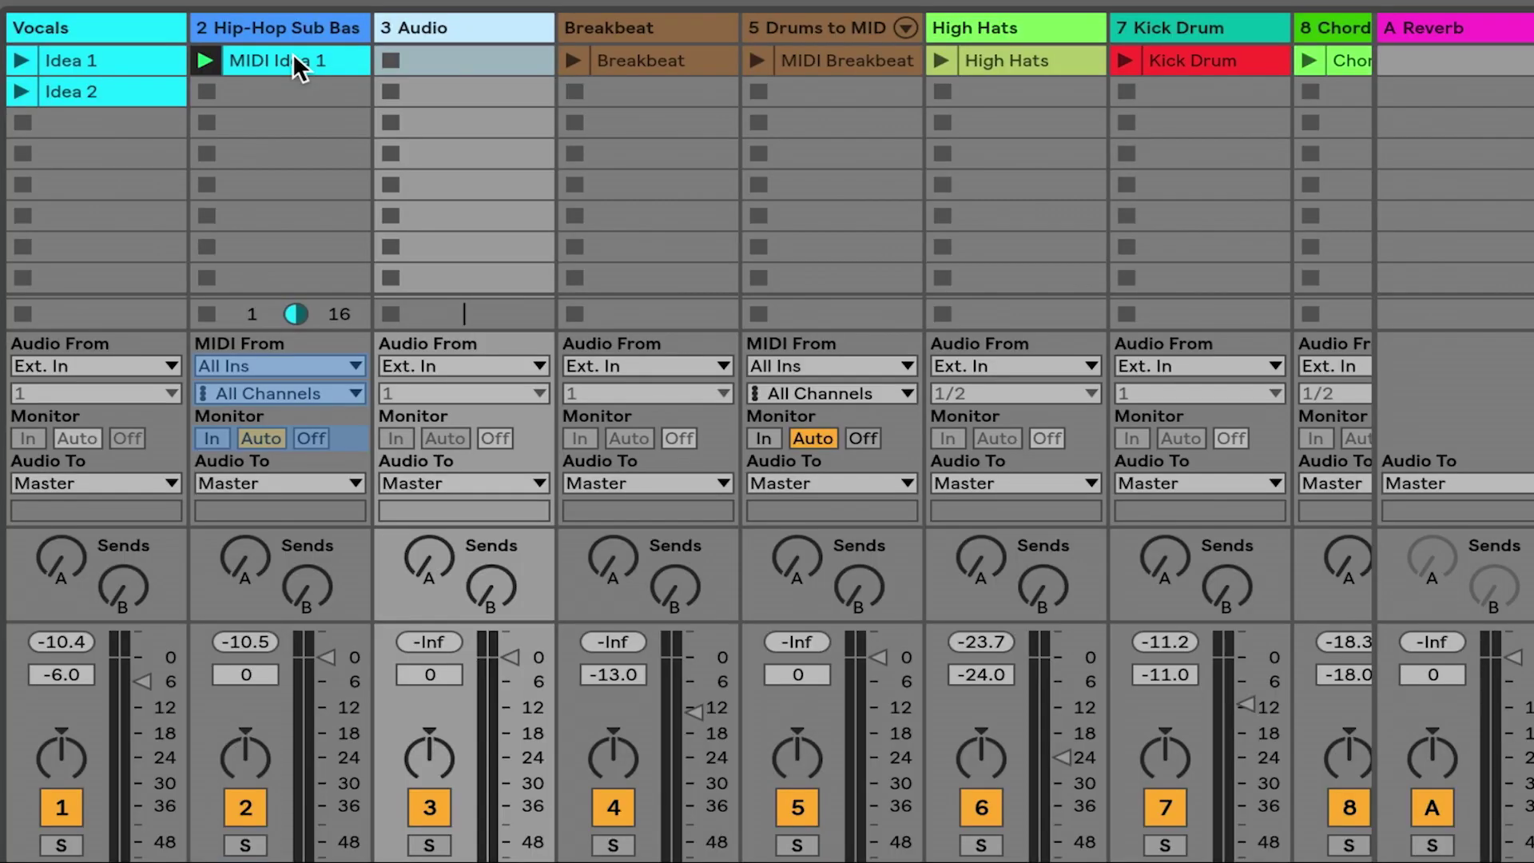
pyautogui.moveTo(295, 64); pyautogui.dragTo(452, 61)
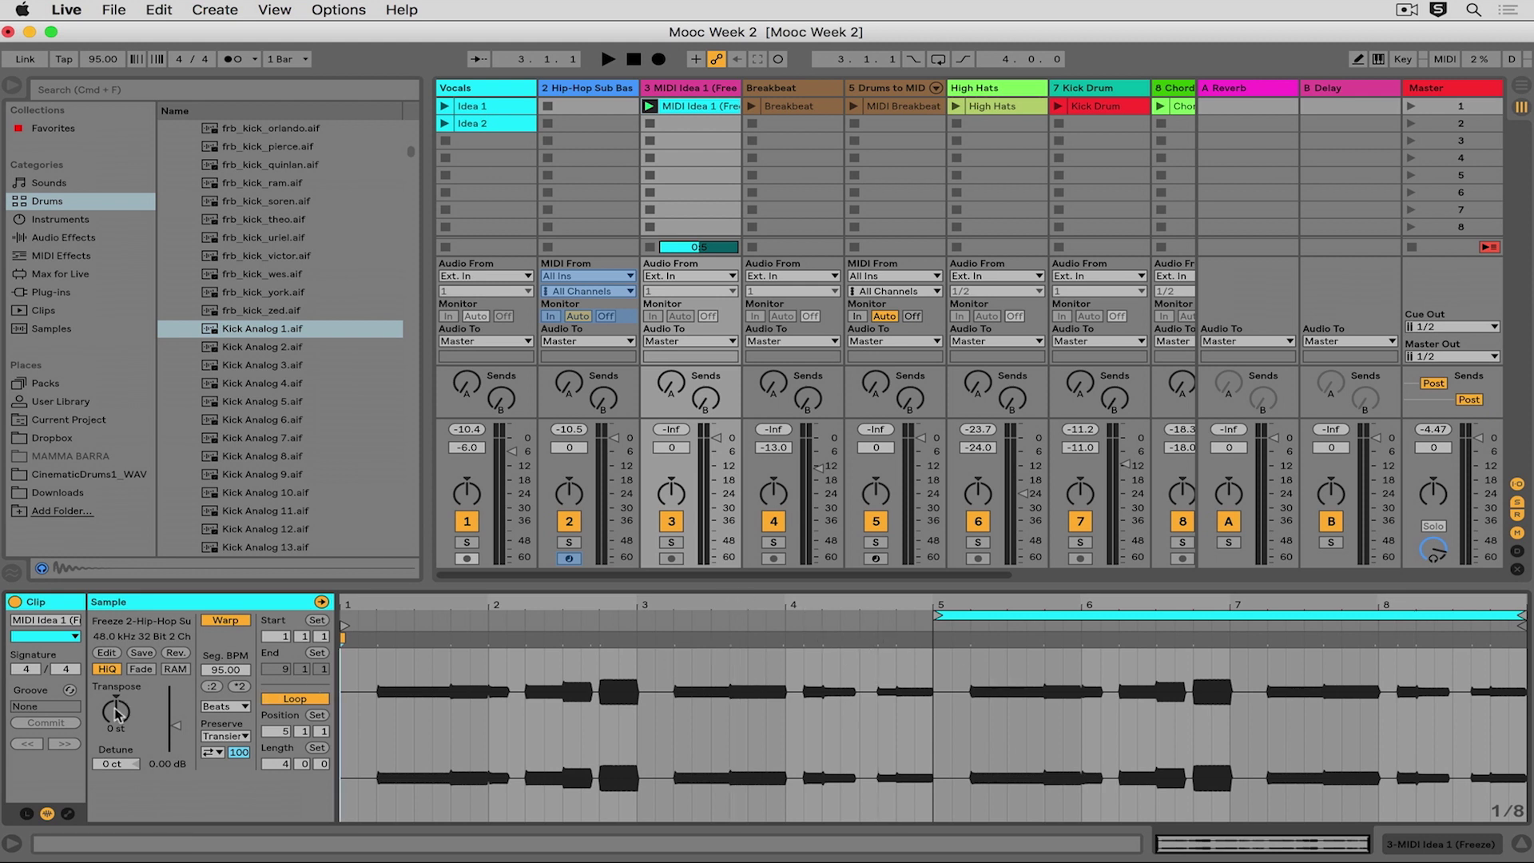
# Set the frozen bass audio clip's Transpose to -13 st while it plays
pyautogui.moveTo(114, 713); pyautogui.dragTo(114, 699)
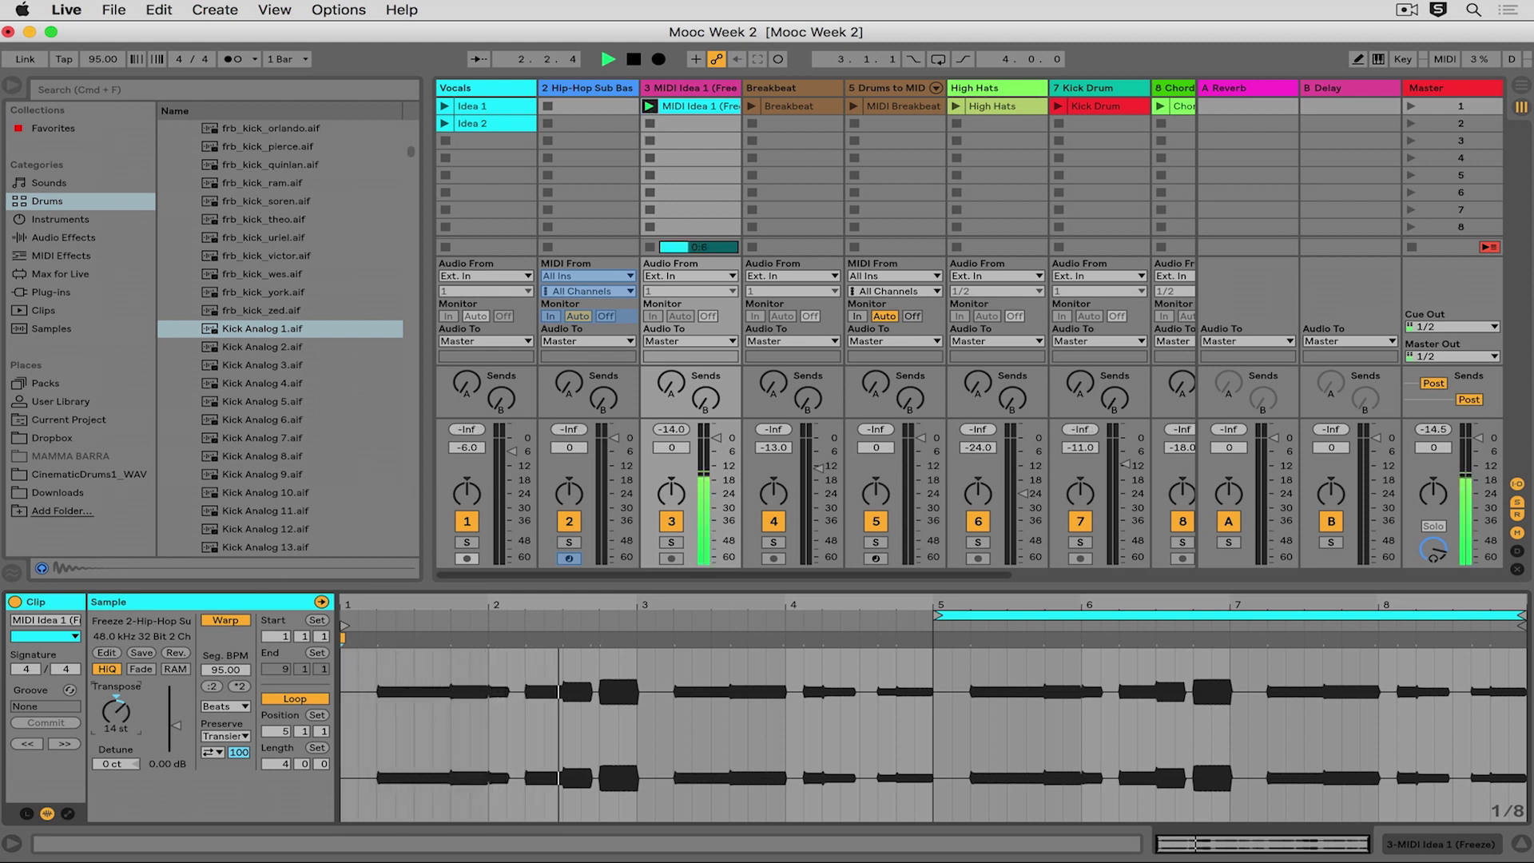
pyautogui.moveTo(114, 707); pyautogui.dragTo(114, 753)
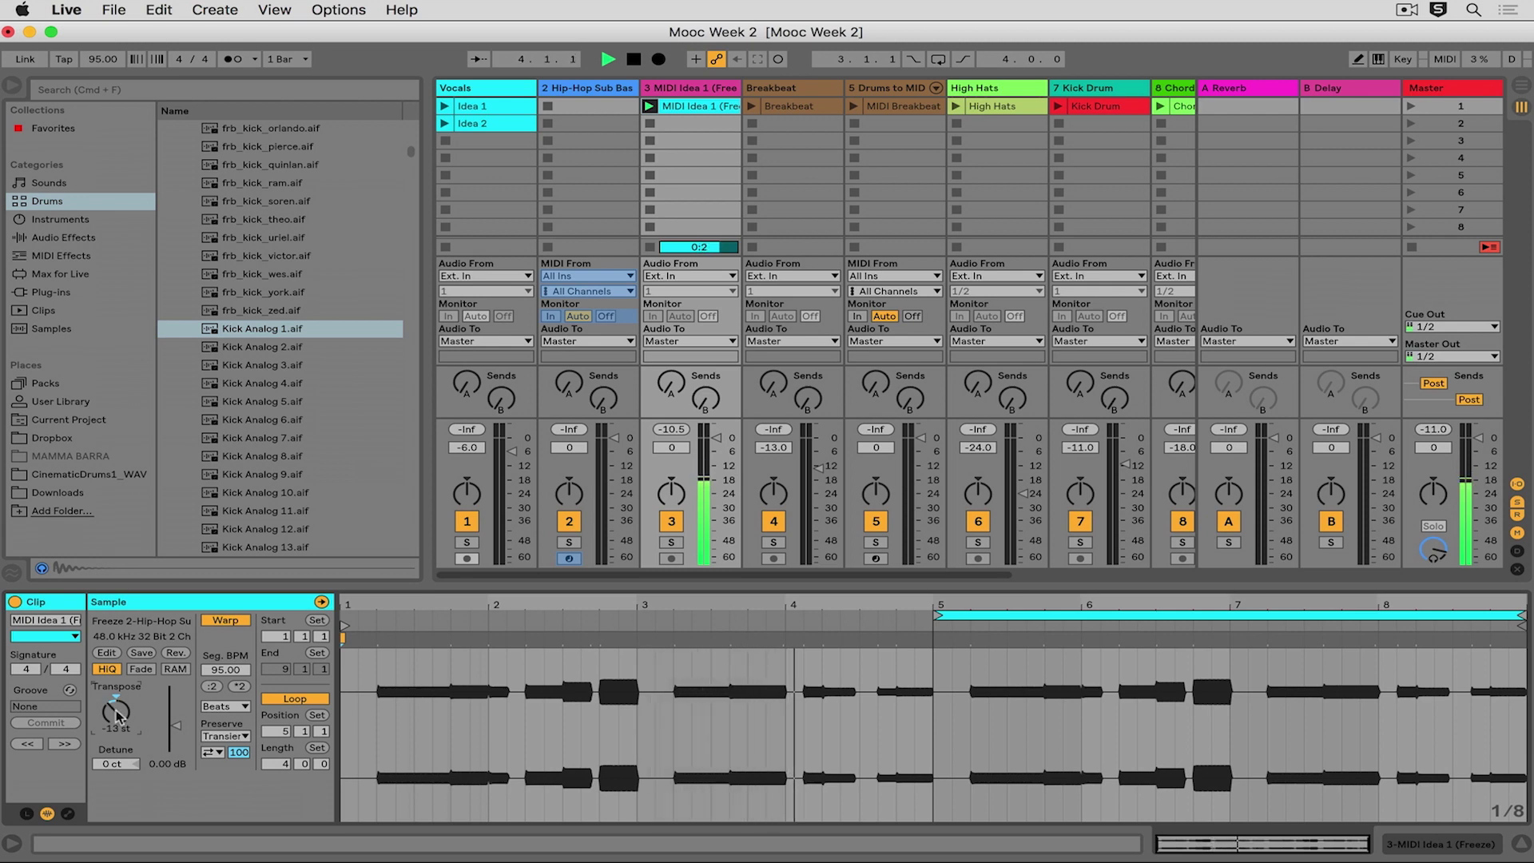